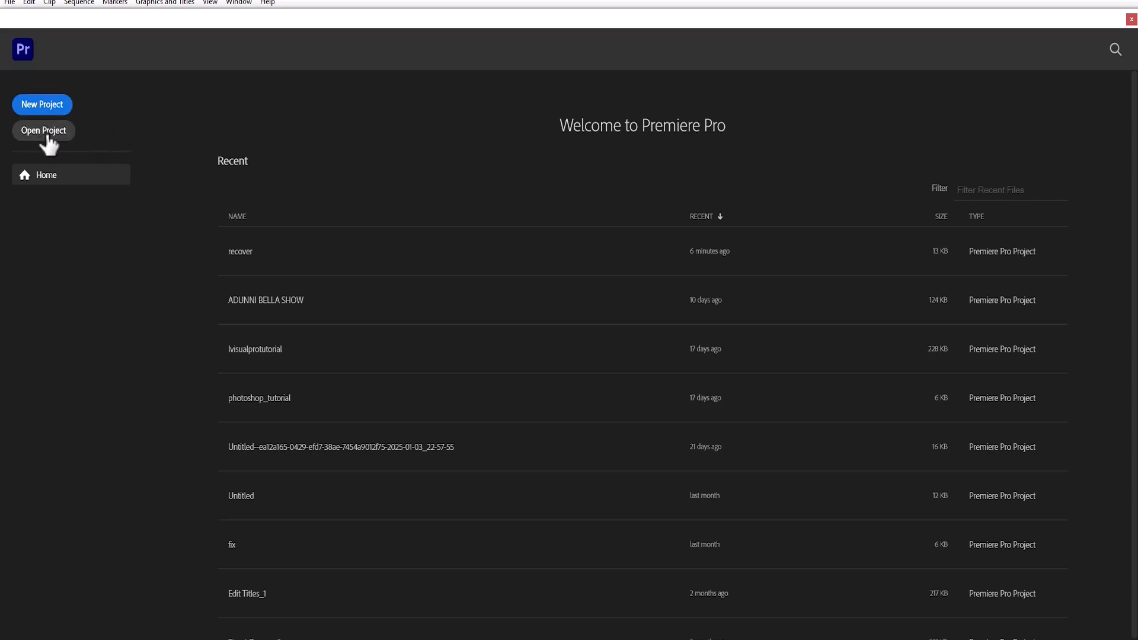
Step: Start a new project and name it "adobe premiere pro beginner"
left_click(41, 104)
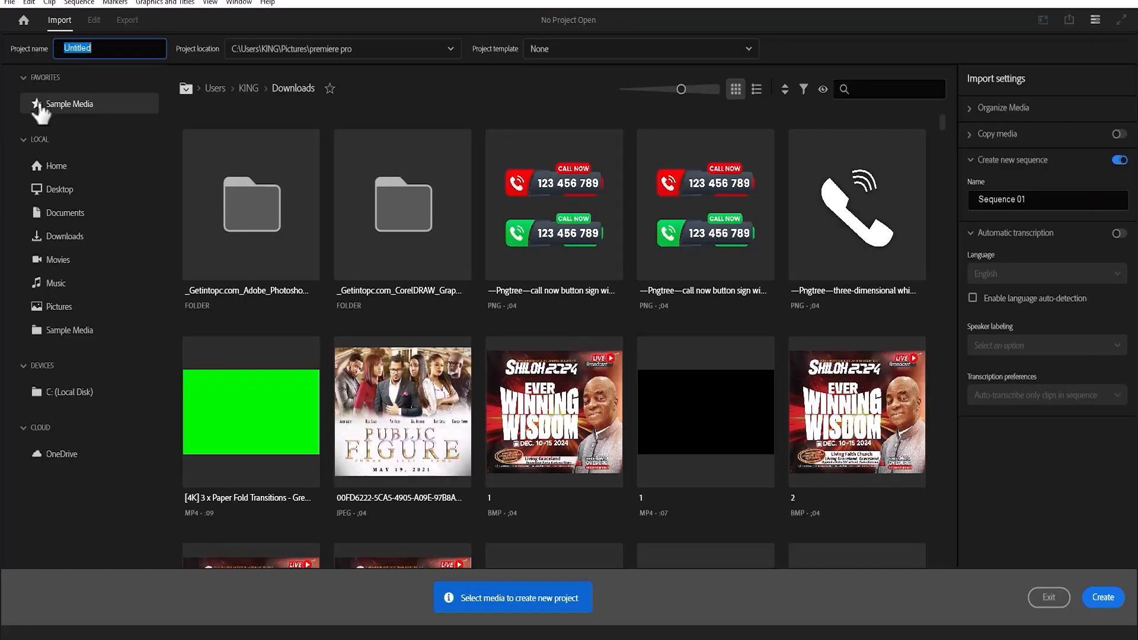
left_click(107, 47)
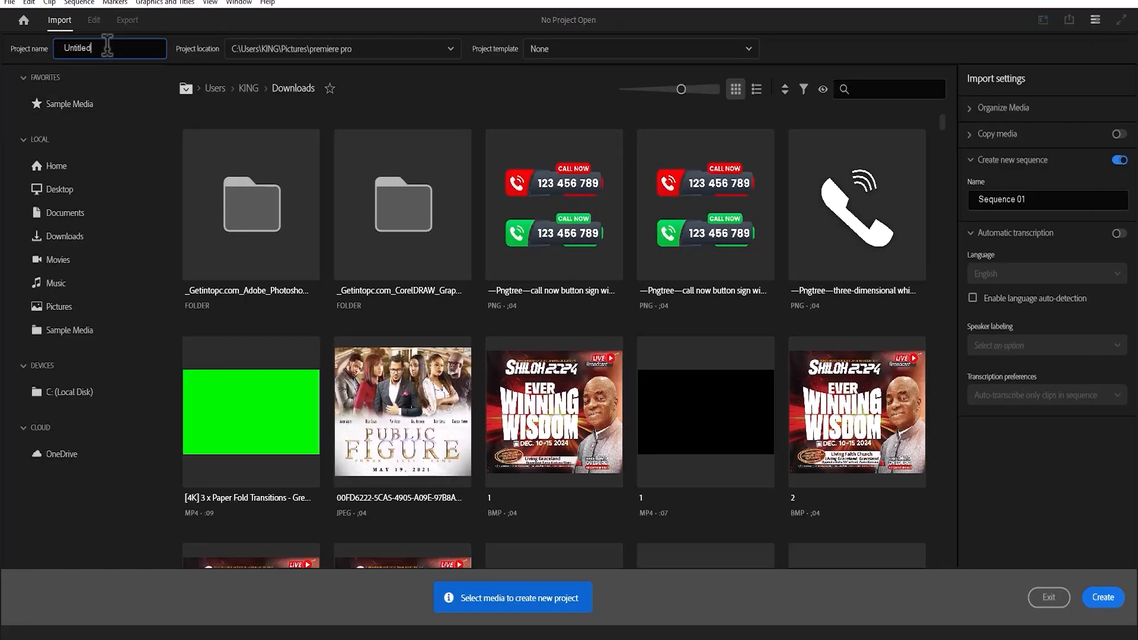
key("BackSpace")
key("BackSpace")
key("BackSpace")
key("BackSpace")
key("BackSpace")
key("BackSpace")
key("BackSpace")
key("BackSpace")
type("adobe premiere pro beginner")
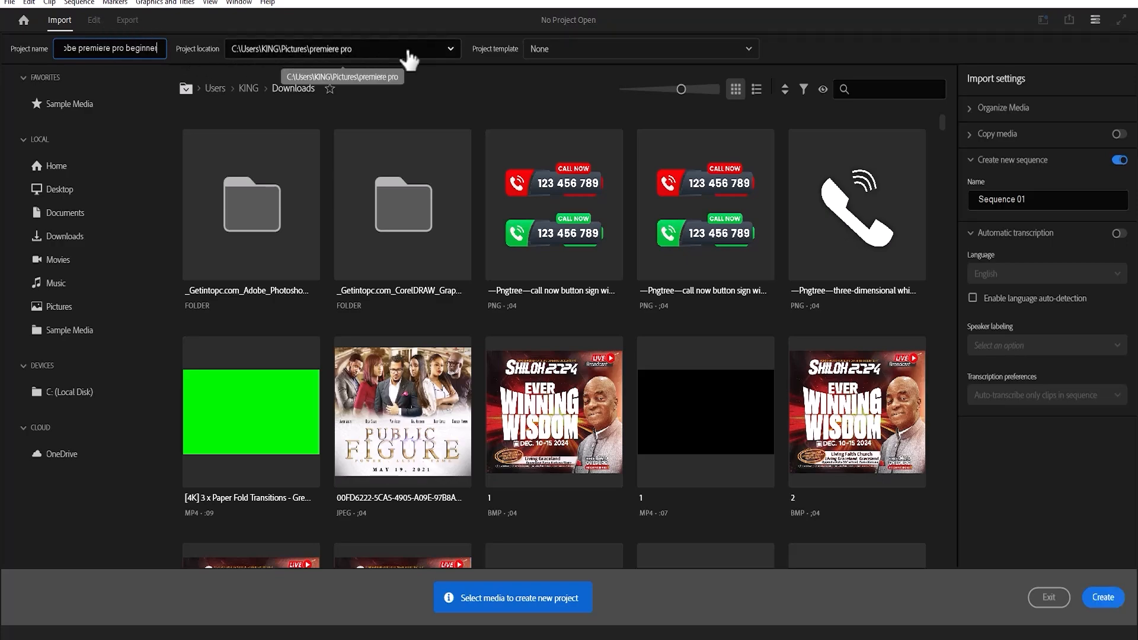
Step: Choose a custom project location on the Desktop and create a folder there named "adobe premiere pro project"
left_click(452, 52)
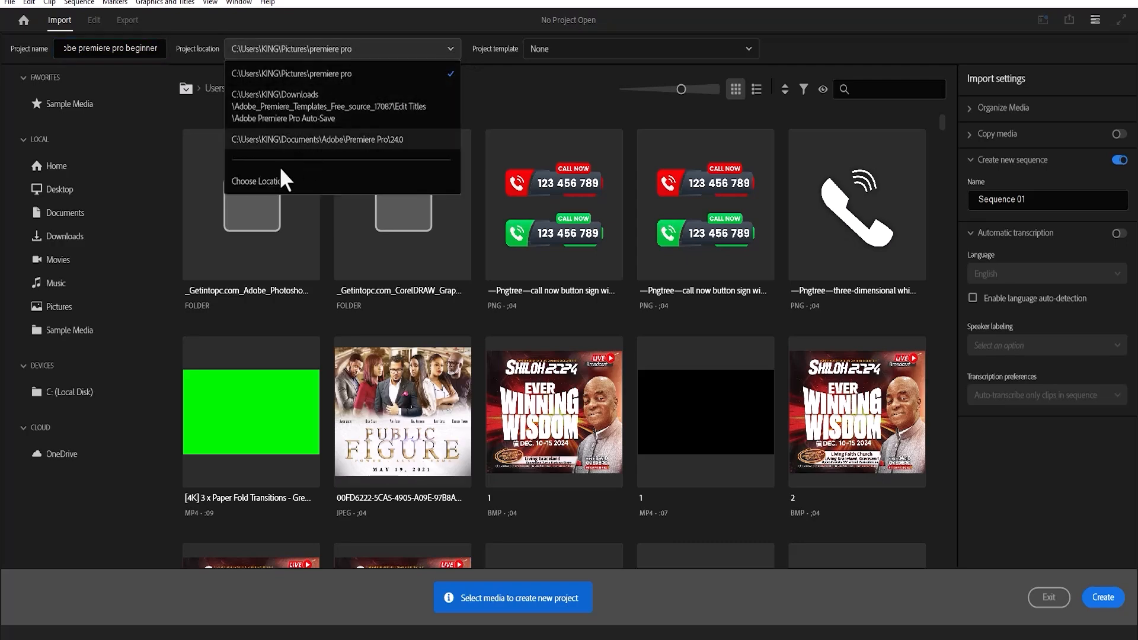
left_click(274, 182)
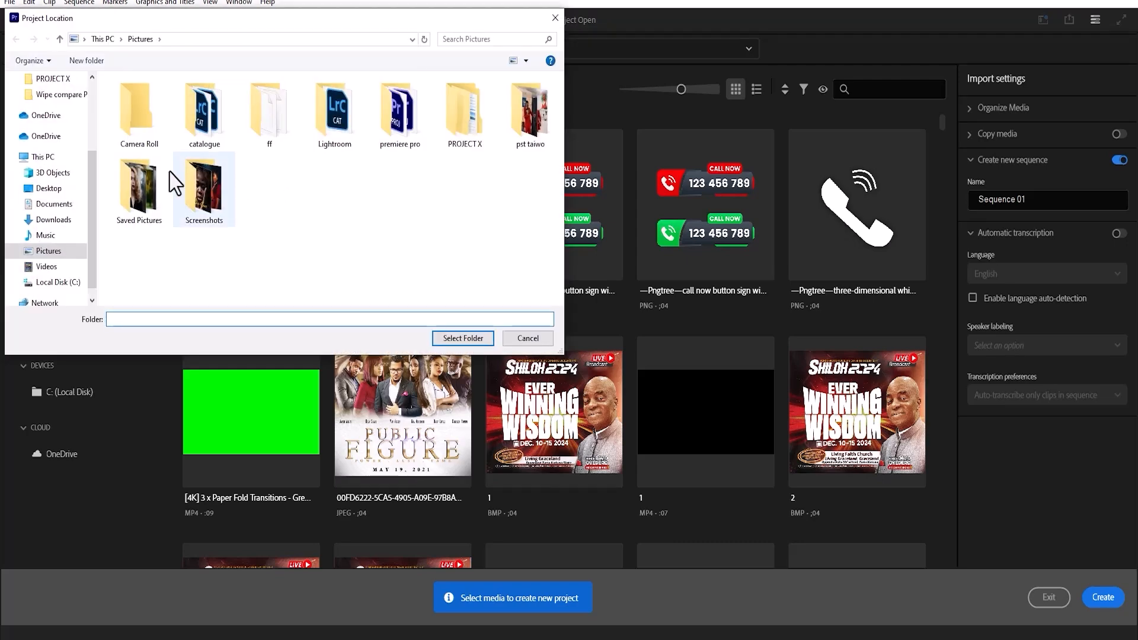
left_click(49, 189)
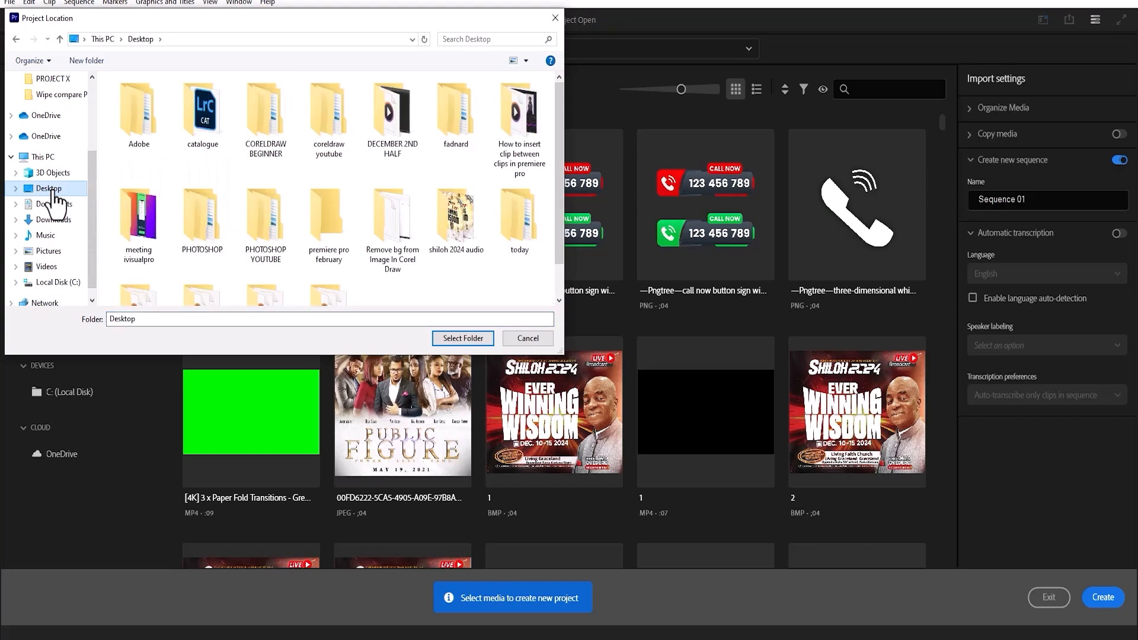
right_click(448, 284)
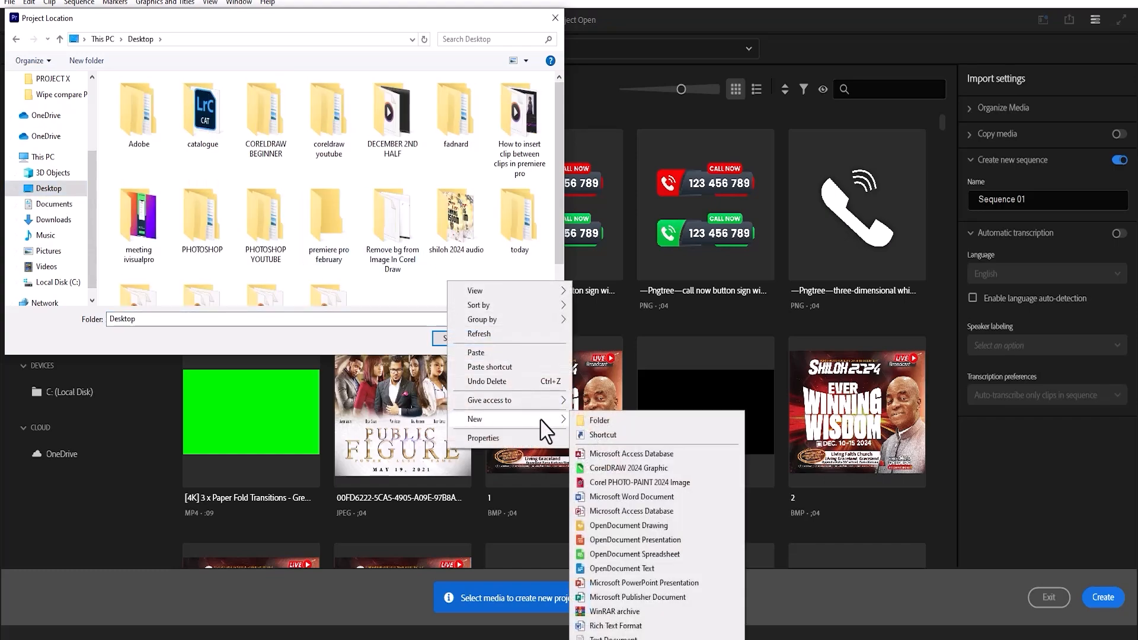
mouse_move(542, 419)
left_click(600, 420)
type("adob")
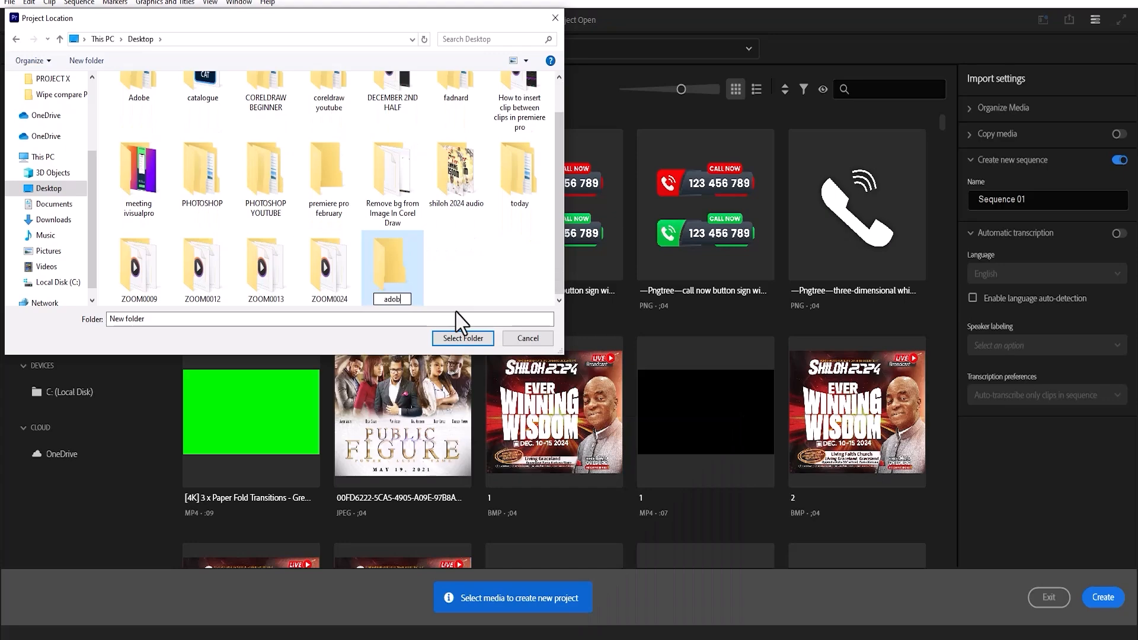
type("e premiere pro ")
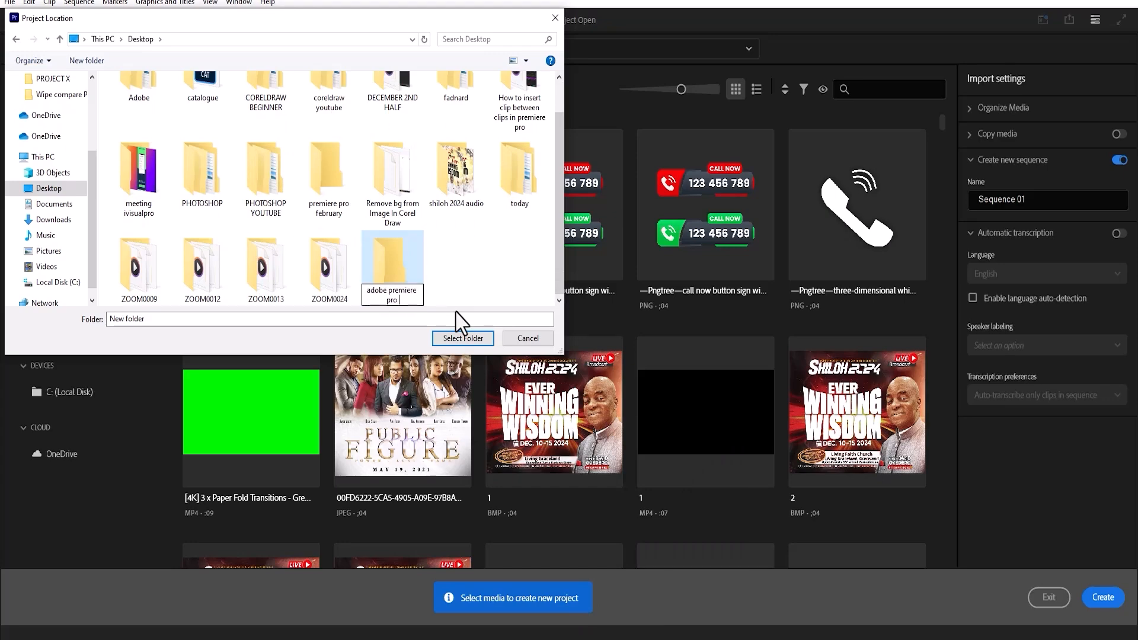
type("project")
key("Return")
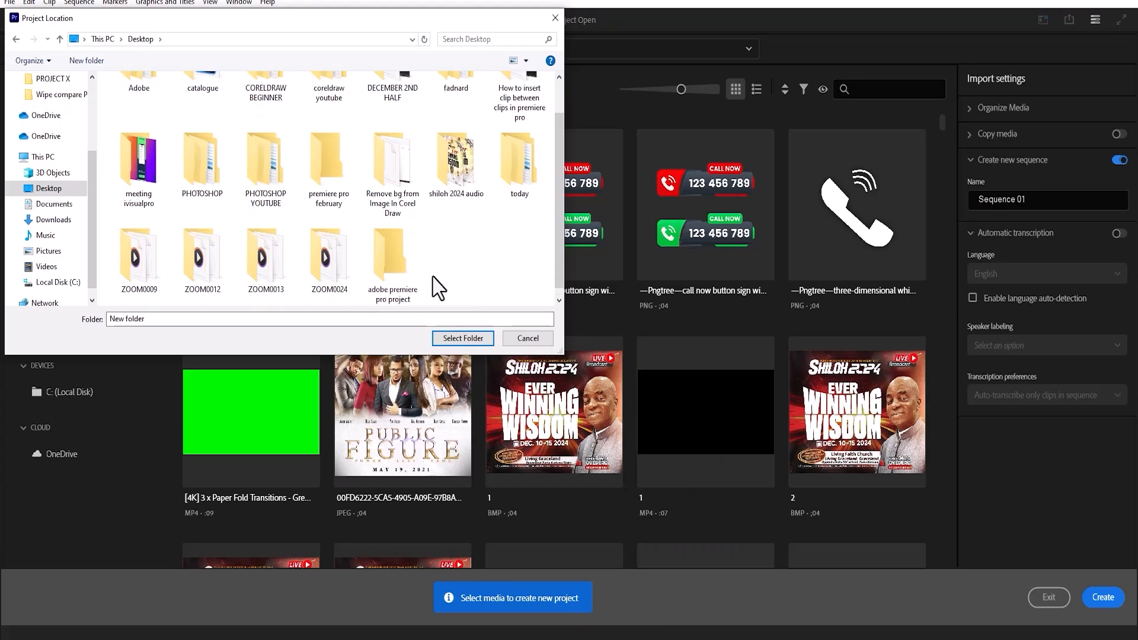
Step: Use the "adobe premiere pro project" folder as the project location and create the project without selecting media
double_click(380, 279)
left_click(457, 336)
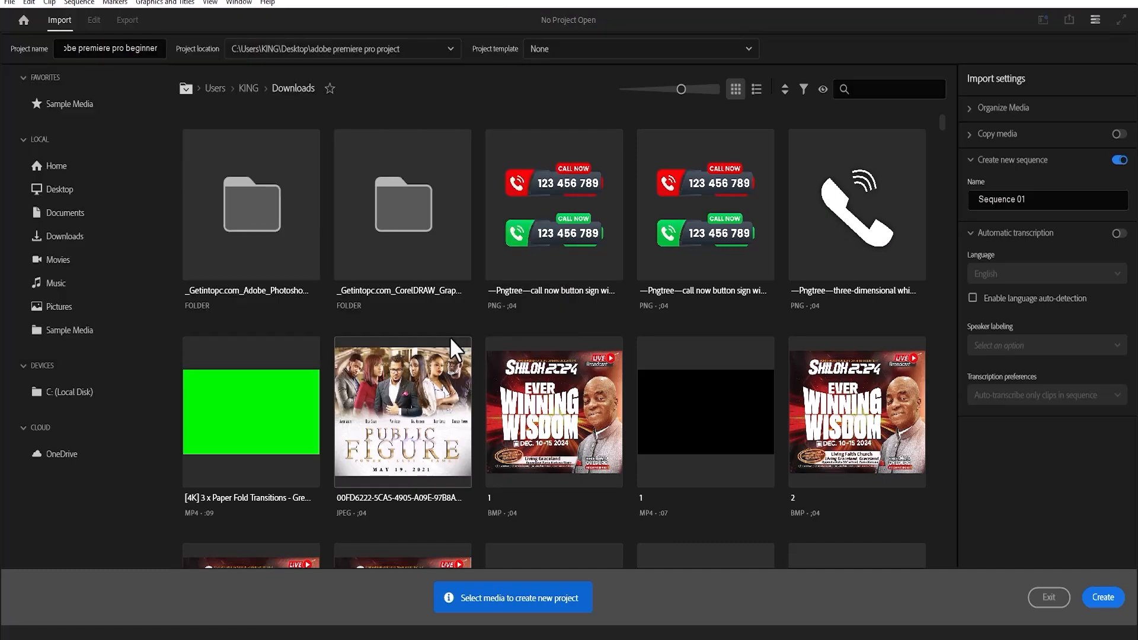
left_click(1102, 598)
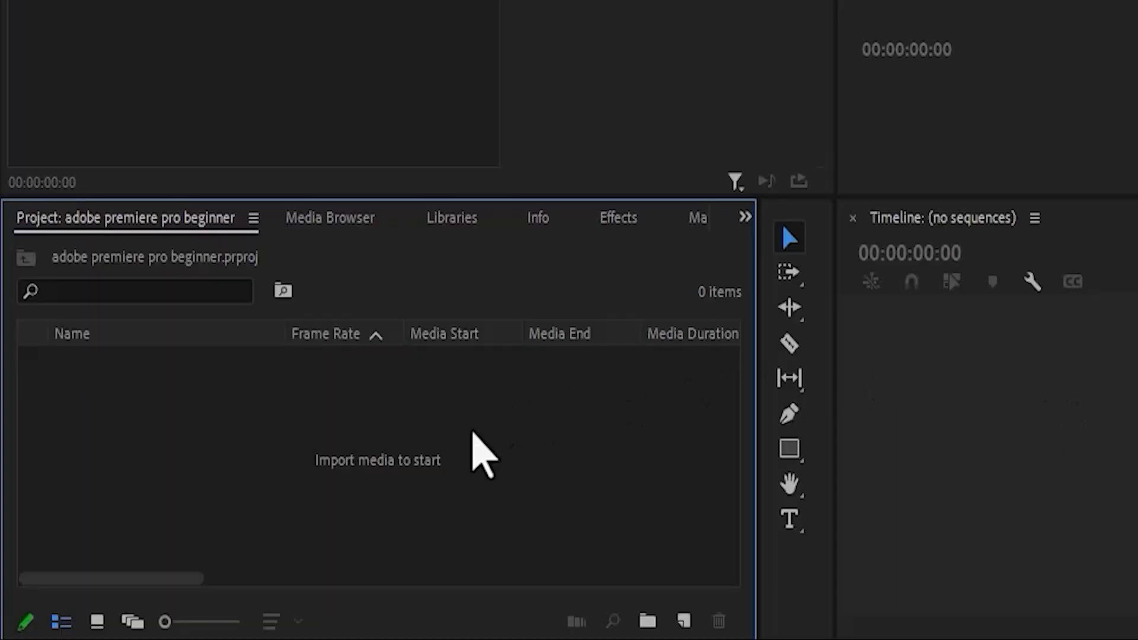
right_click(474, 432)
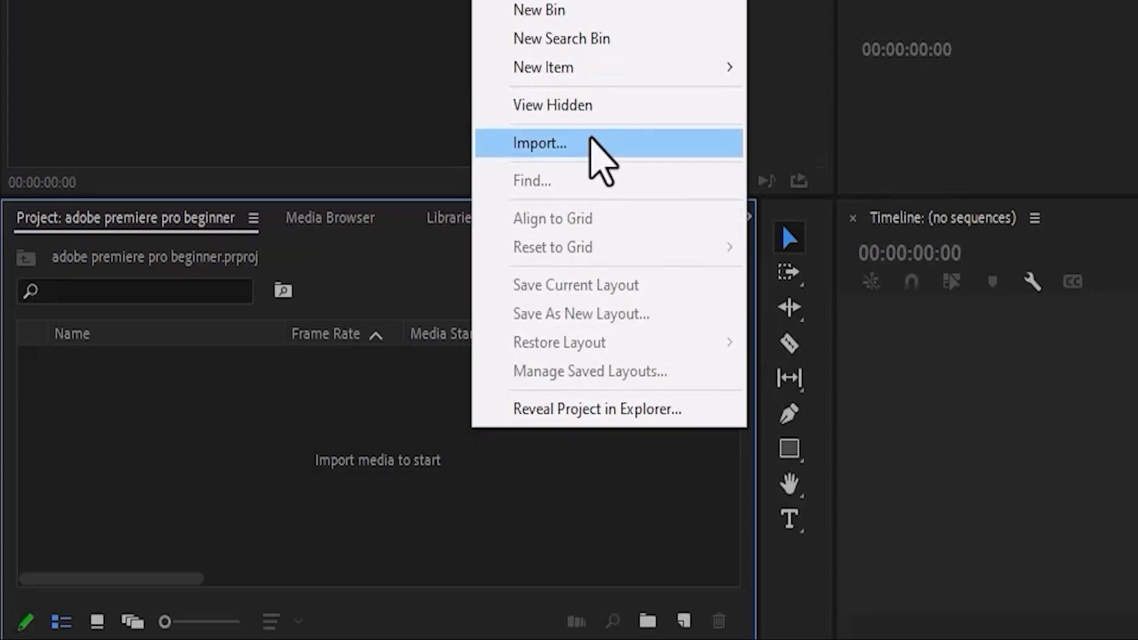
left_click(591, 142)
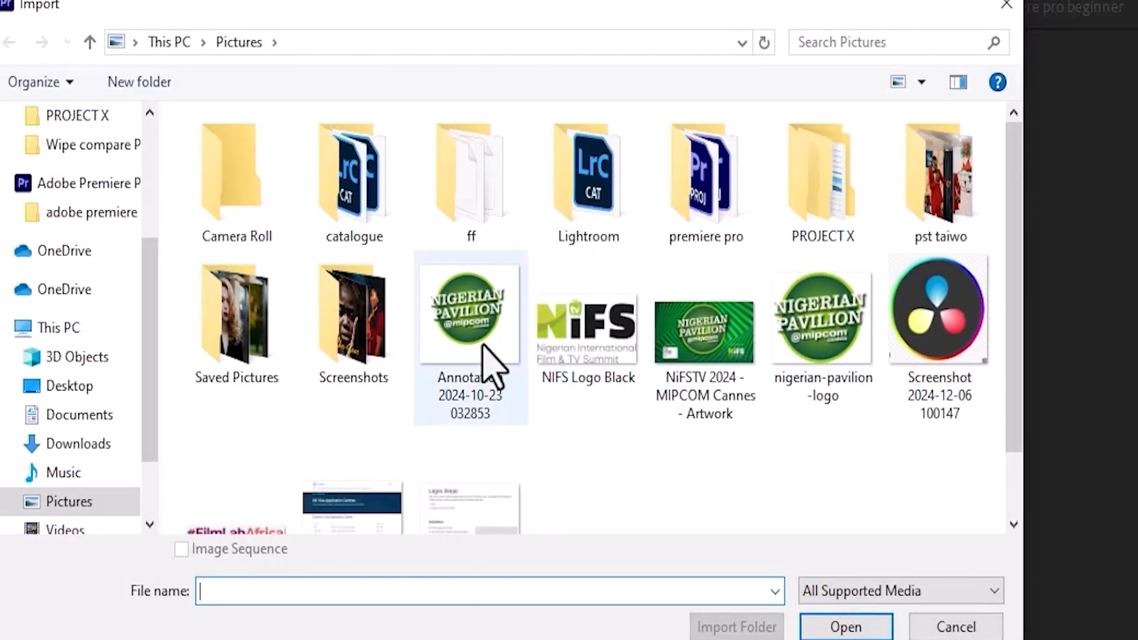
left_click(483, 350)
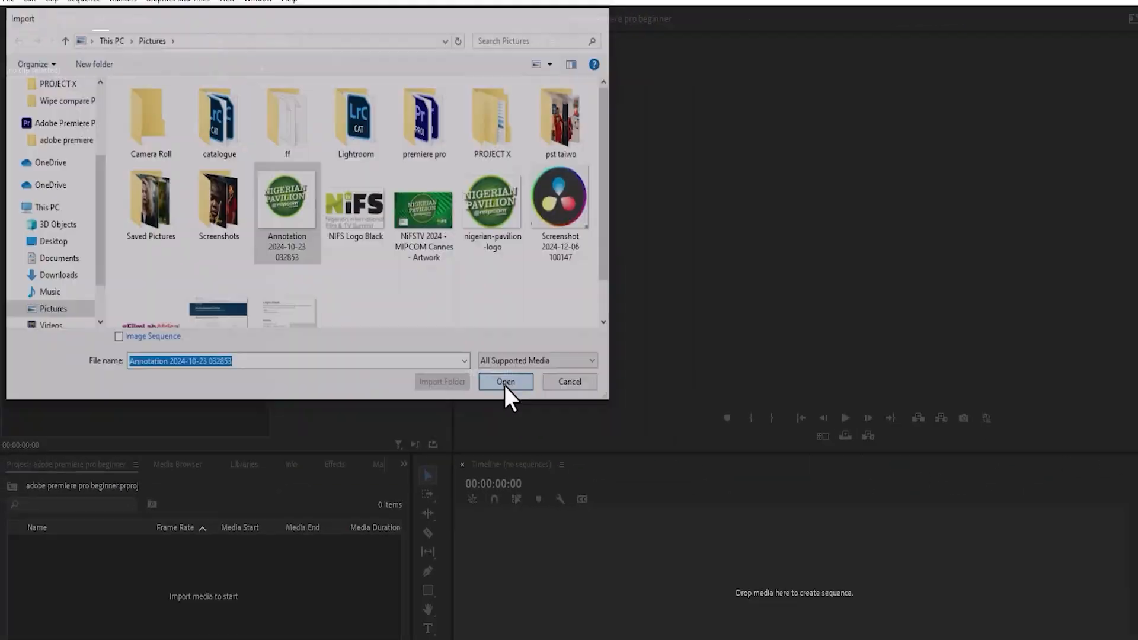
left_click(805, 598)
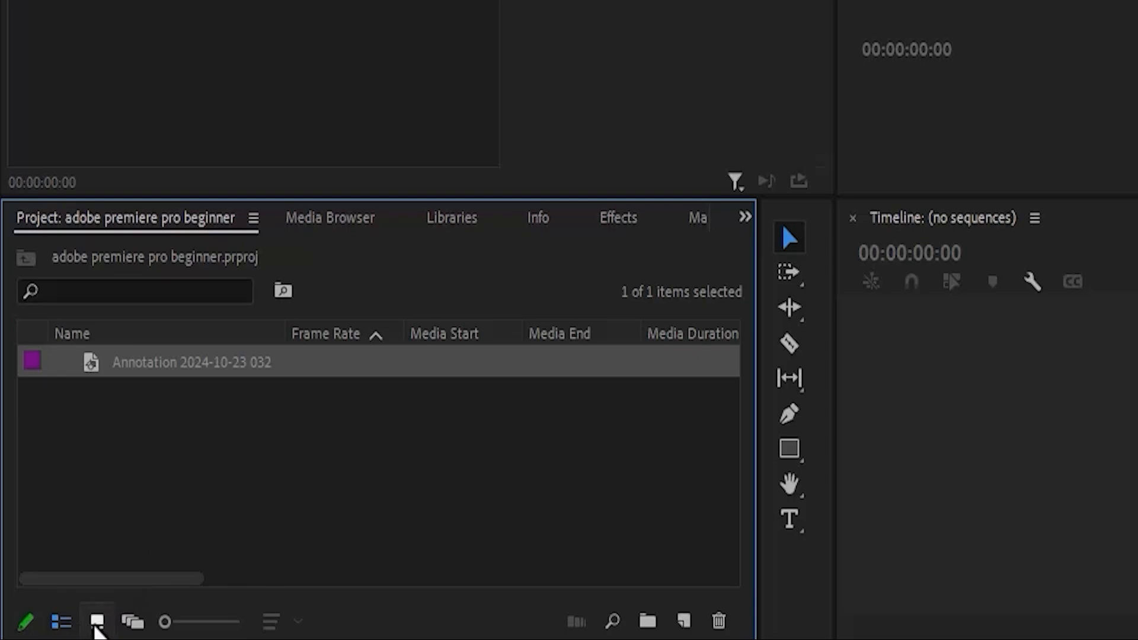
Step: Check the imported annotation image in icon view, return to list view and delete it from the project
left_click(95, 623)
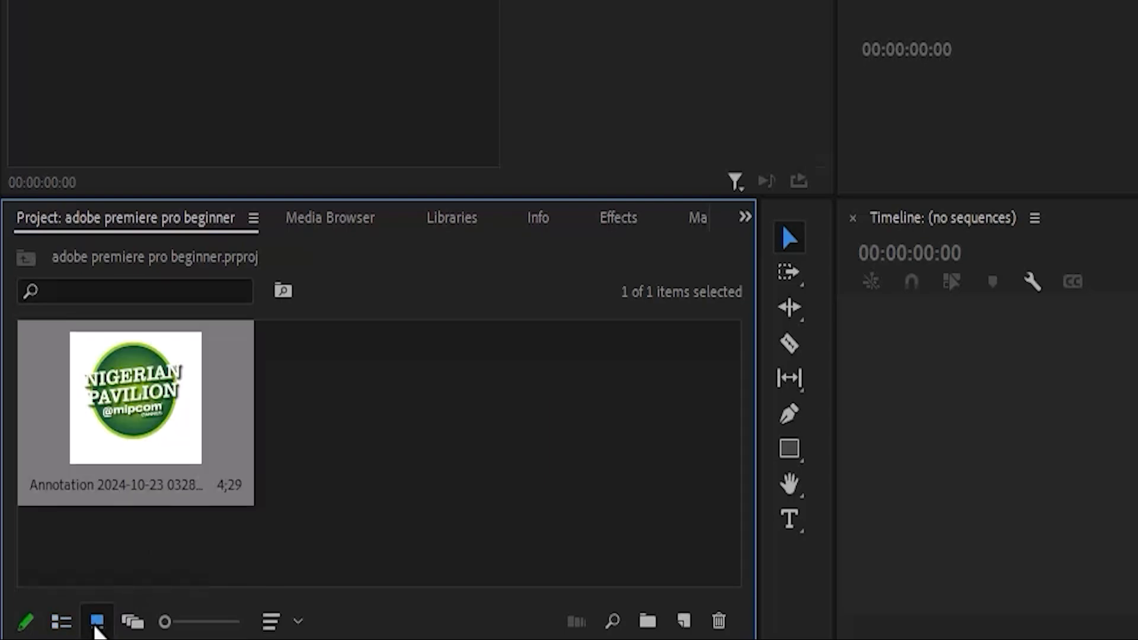
left_click(61, 621)
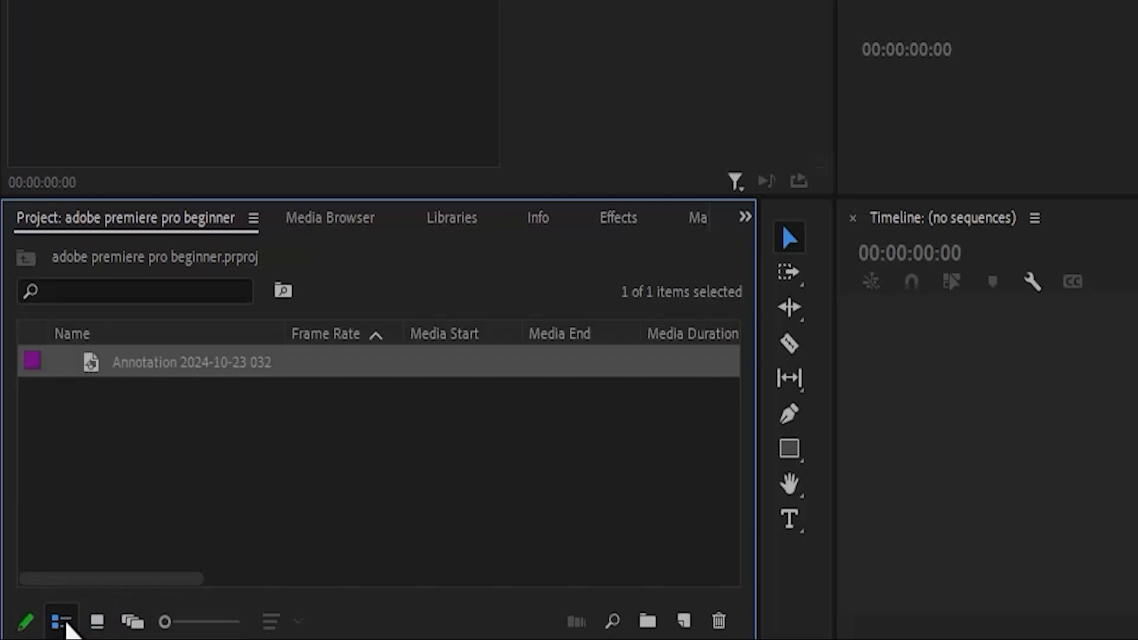
key("Delete")
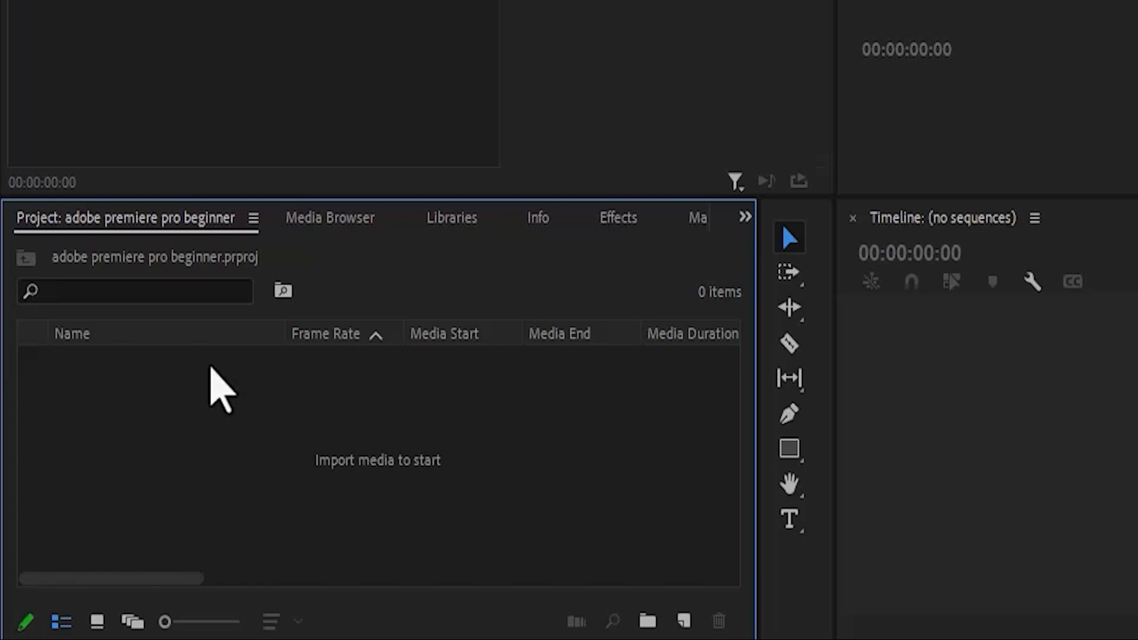
key("ctrl+i")
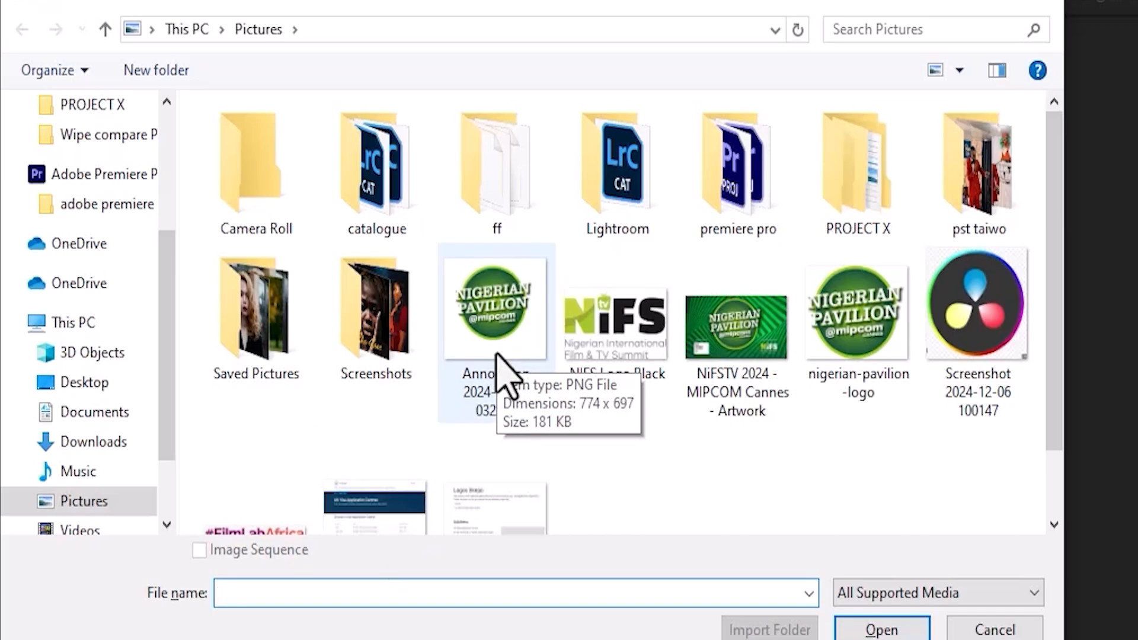
left_click(498, 359)
left_click(871, 627)
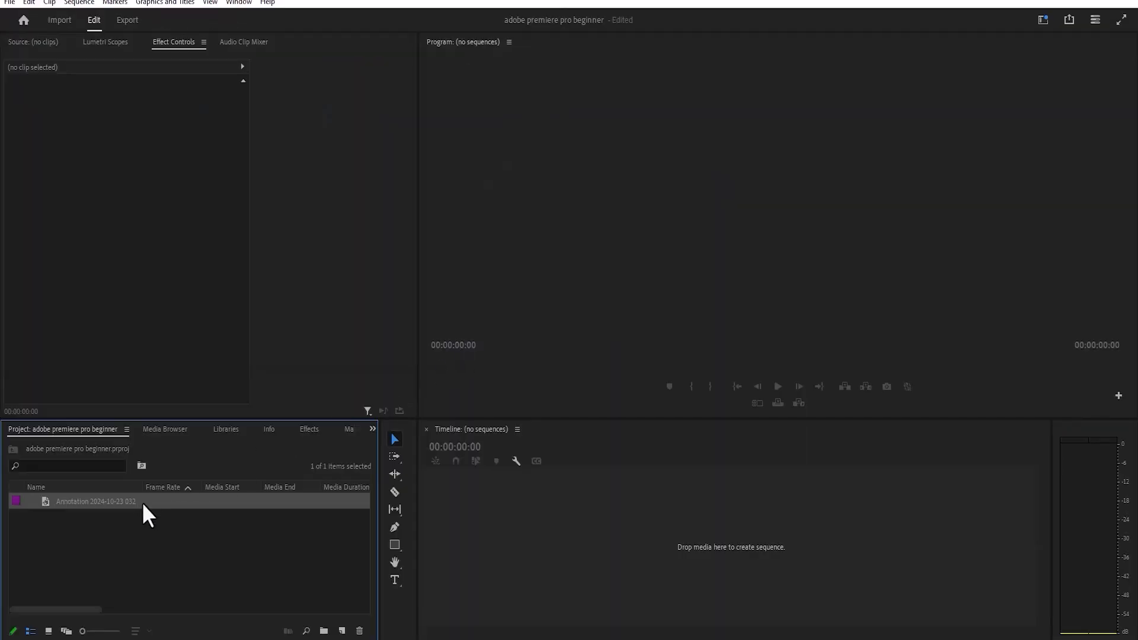
key("Delete")
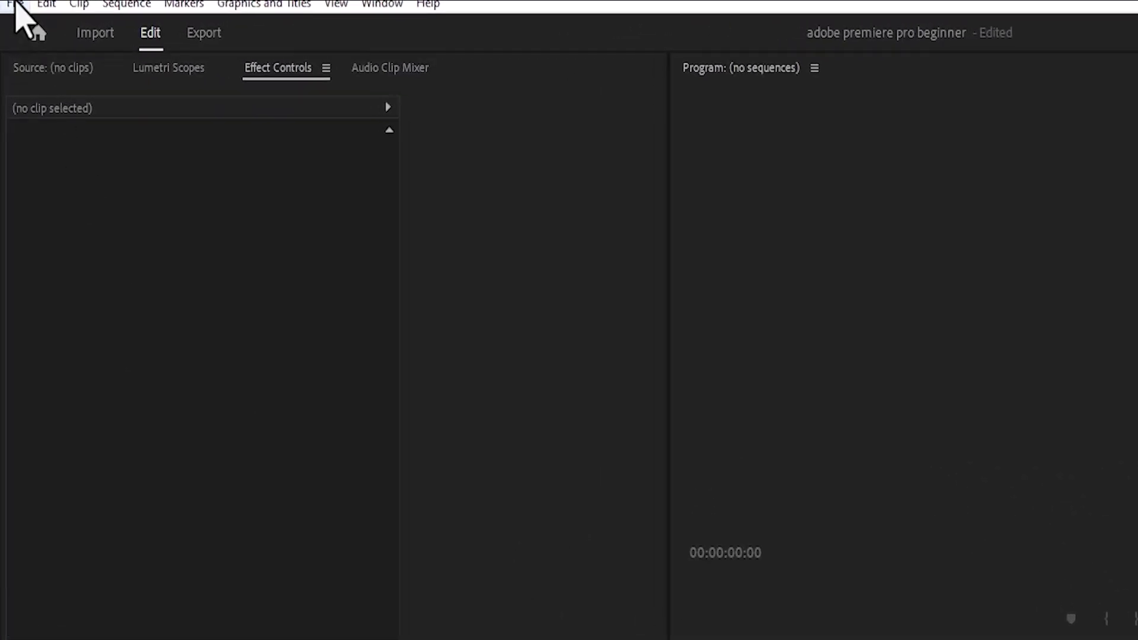
left_click(16, 4)
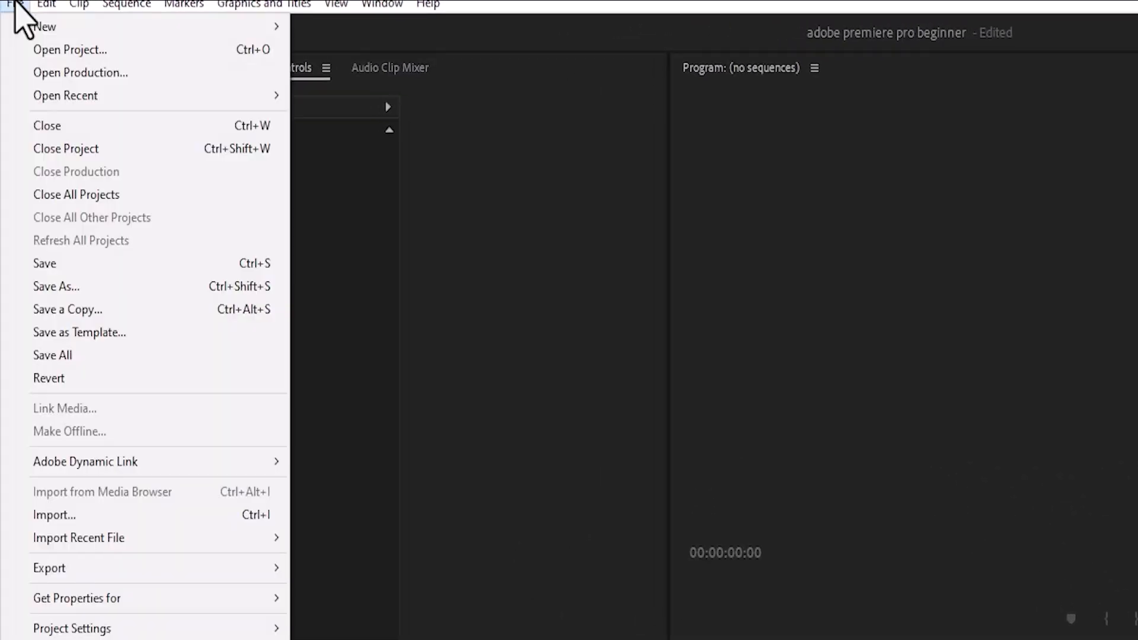
left_click(204, 514)
left_click(397, 325)
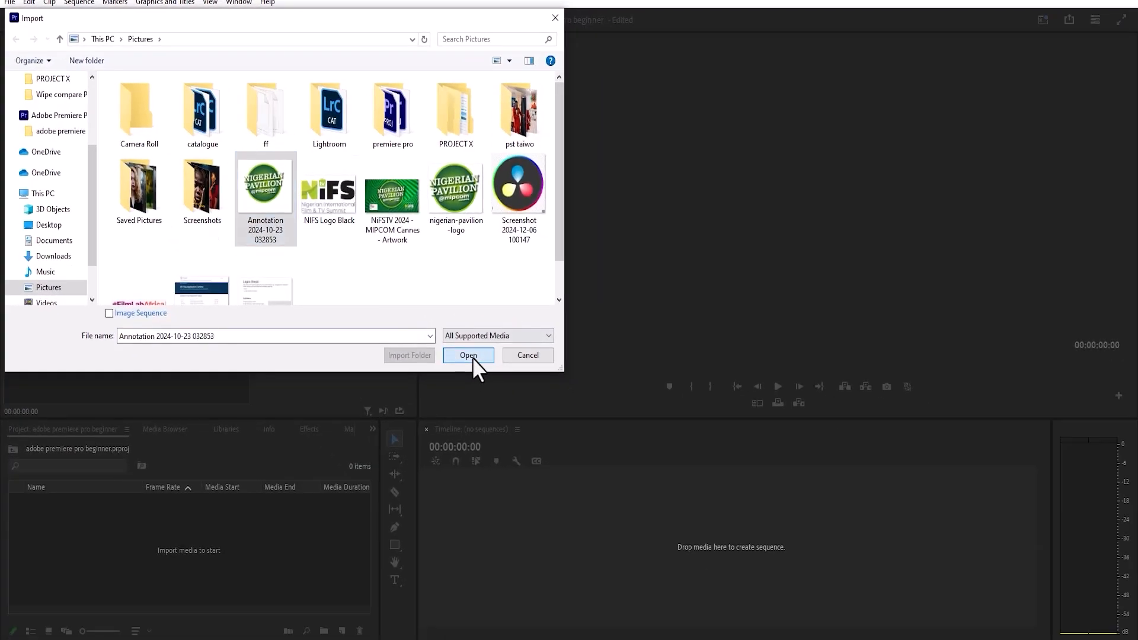
left_click(750, 569)
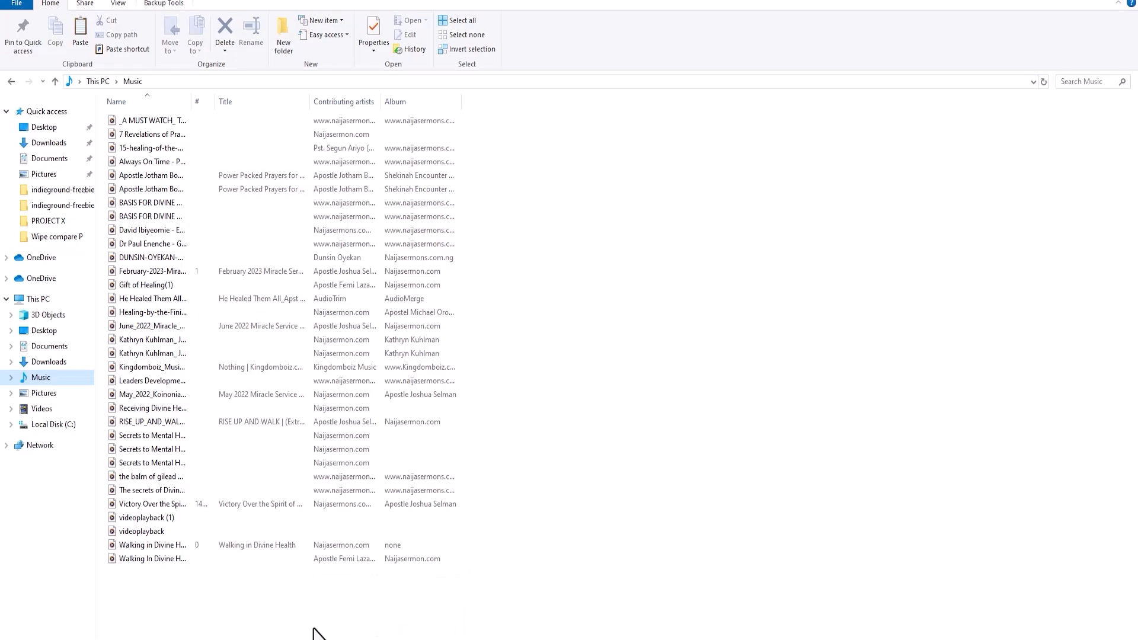
Step: Add the third "Secrets to Mental Health" audio file from the File Explorer Music folder to the Premiere Pro project
left_click(199, 462)
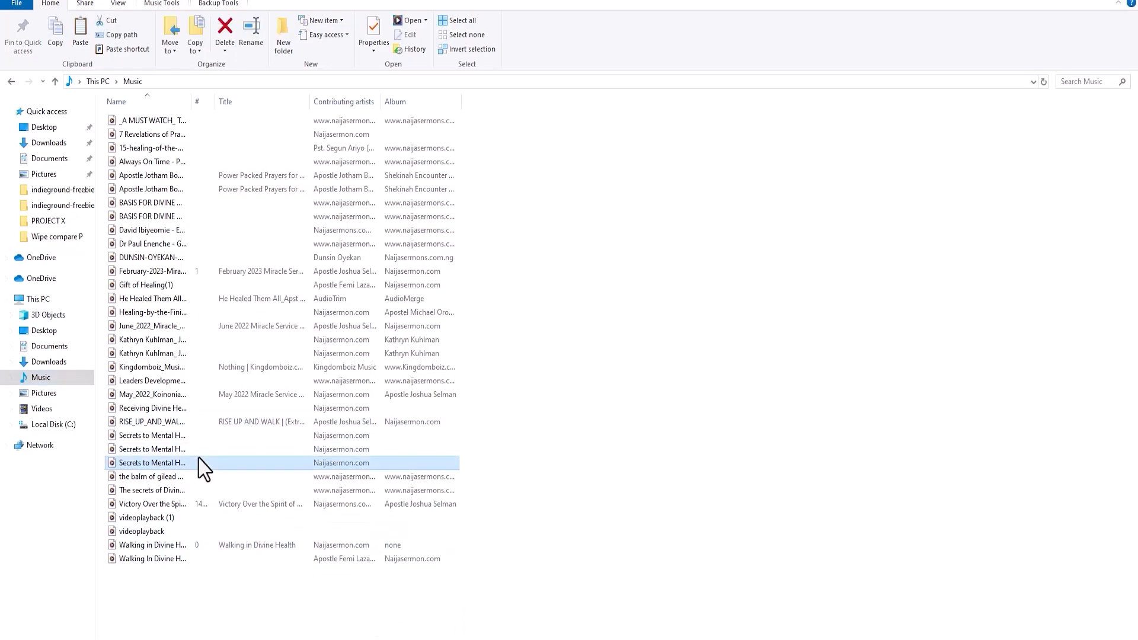
mouse_move(199, 464)
left_mouse_down()
mouse_move(474, 637)
mouse_move(496, 637)
mouse_move(153, 560)
left_mouse_up()
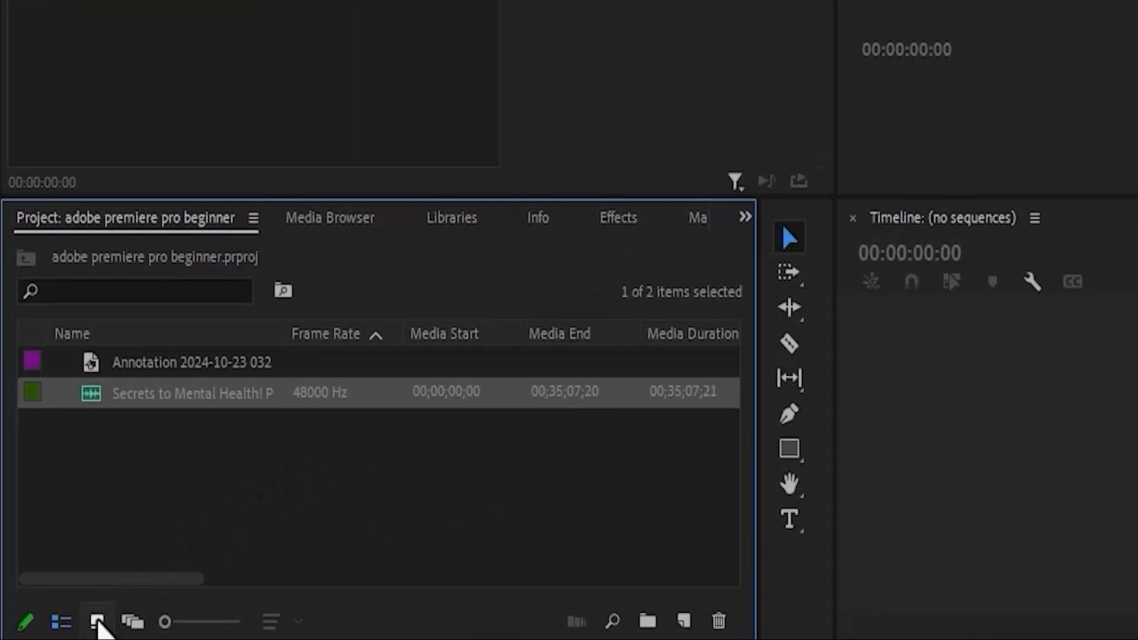
Step: Show the project media in icon view and delete both the annotation image and the audio file
left_click(96, 621)
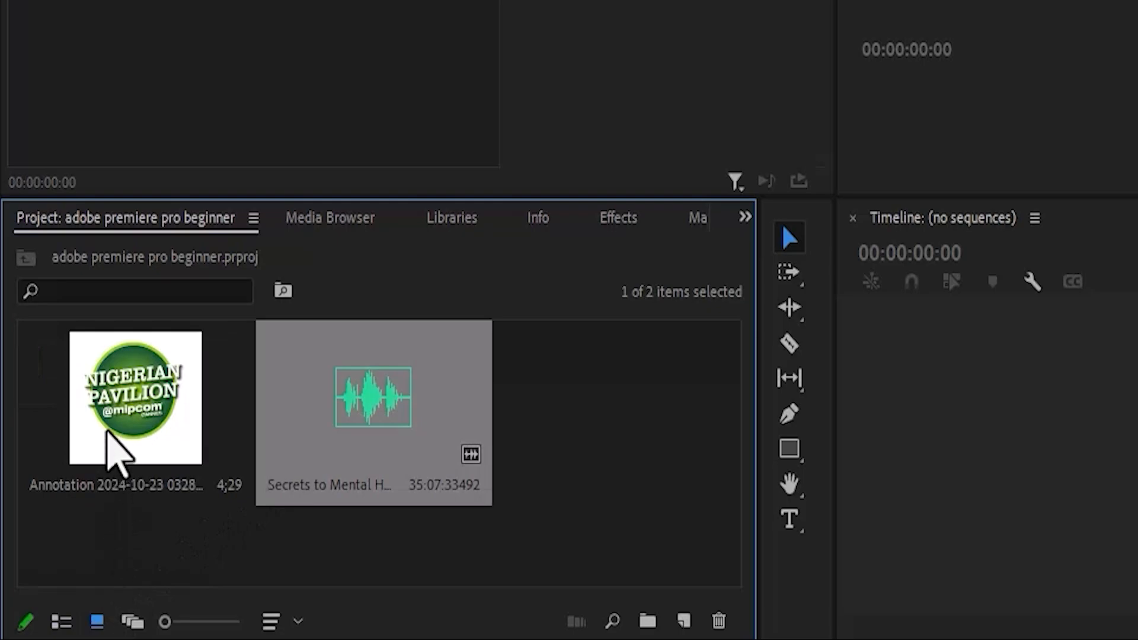
left_click_drag(593, 415, 165, 436)
key("Delete")
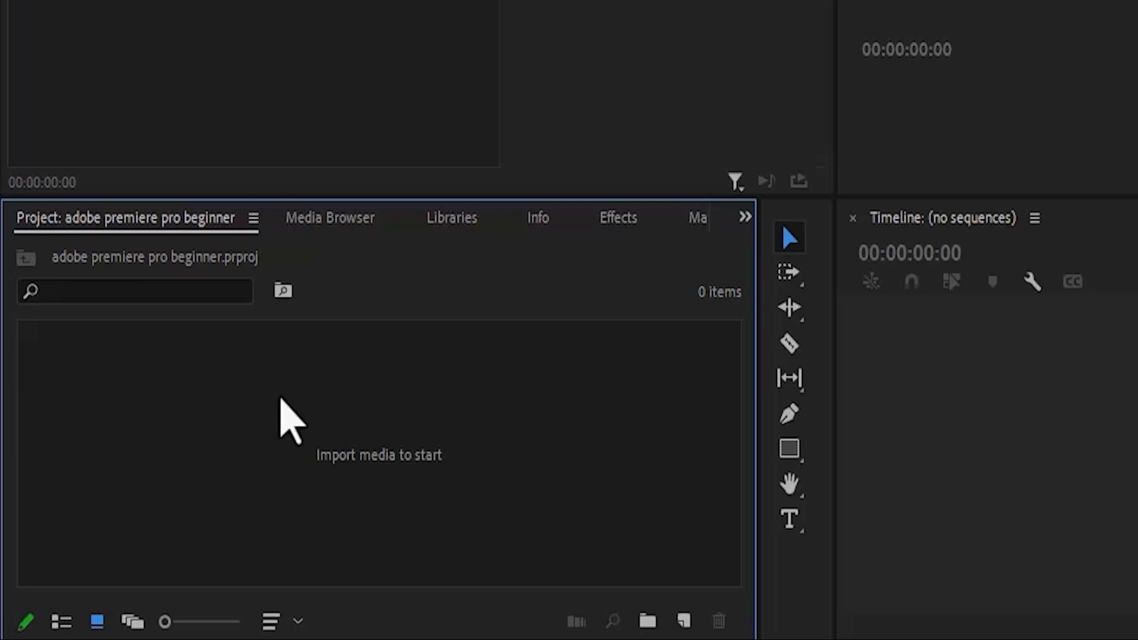
Step: Create a new bin in the project and name it PHOTOS
right_click(286, 399)
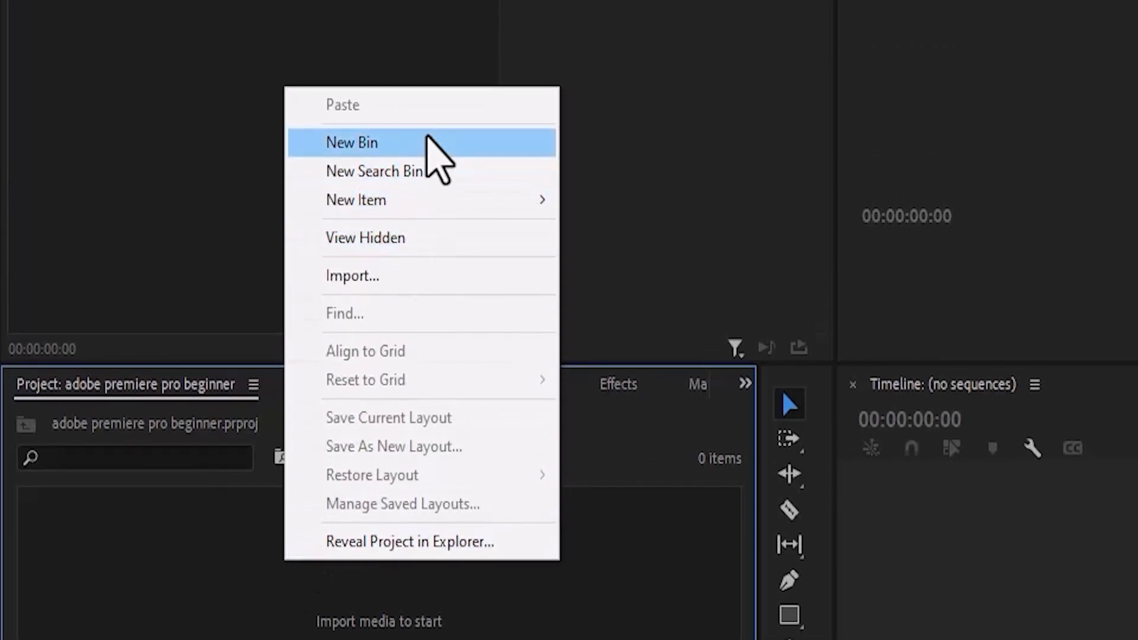
left_click(428, 142)
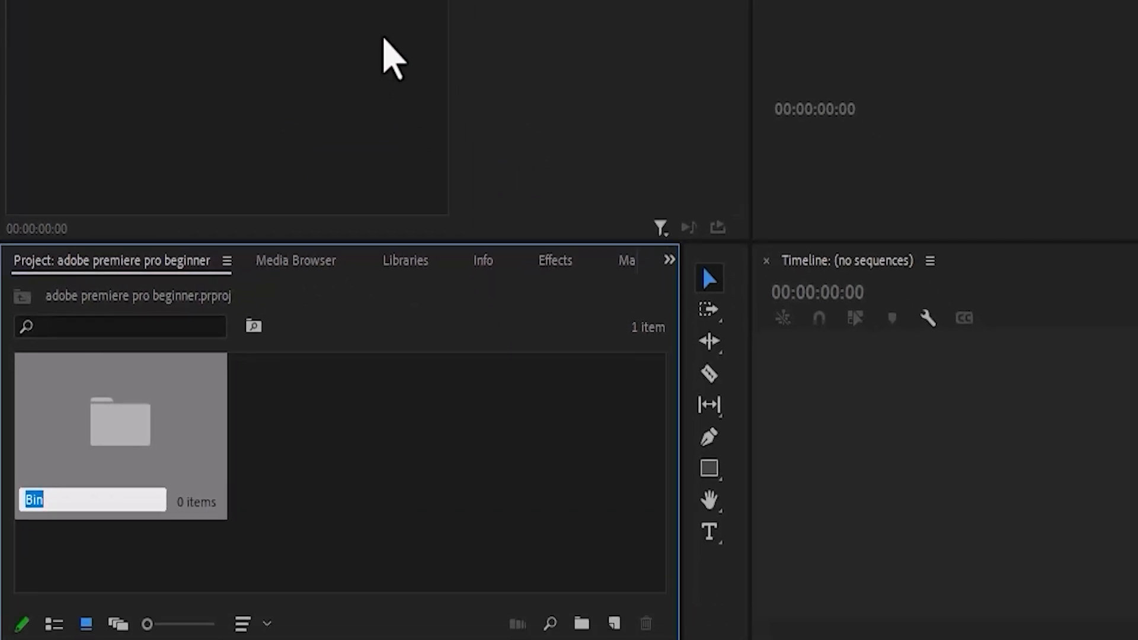
type("PHOTOS")
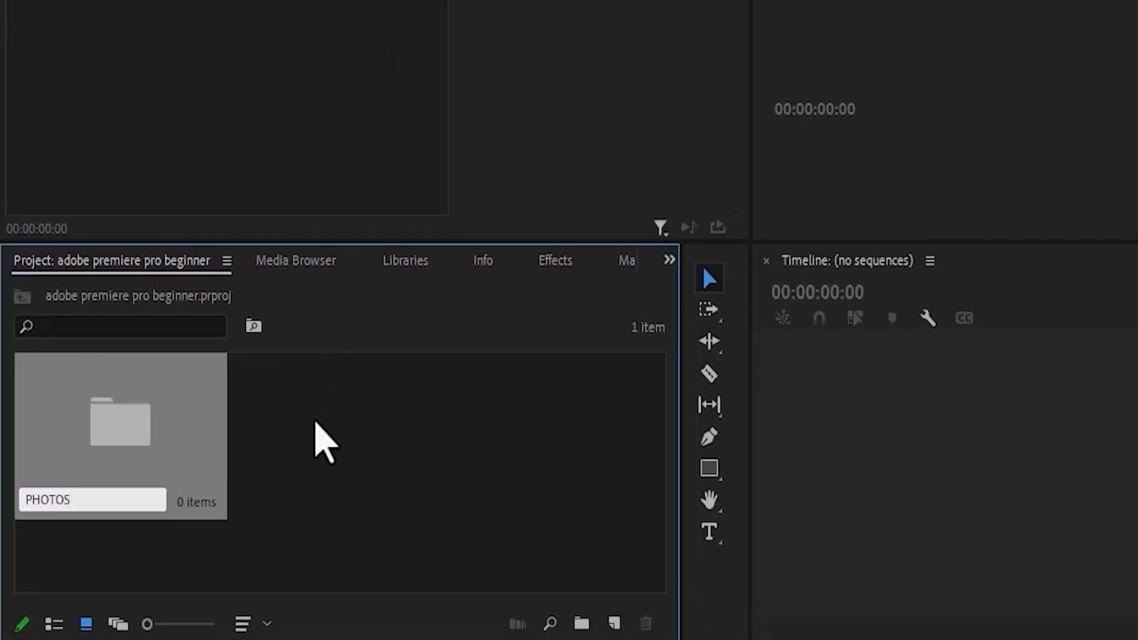
left_click(315, 422)
Step: Add a second bin named MUSIC beside the PHOTOS bin
right_click(315, 422)
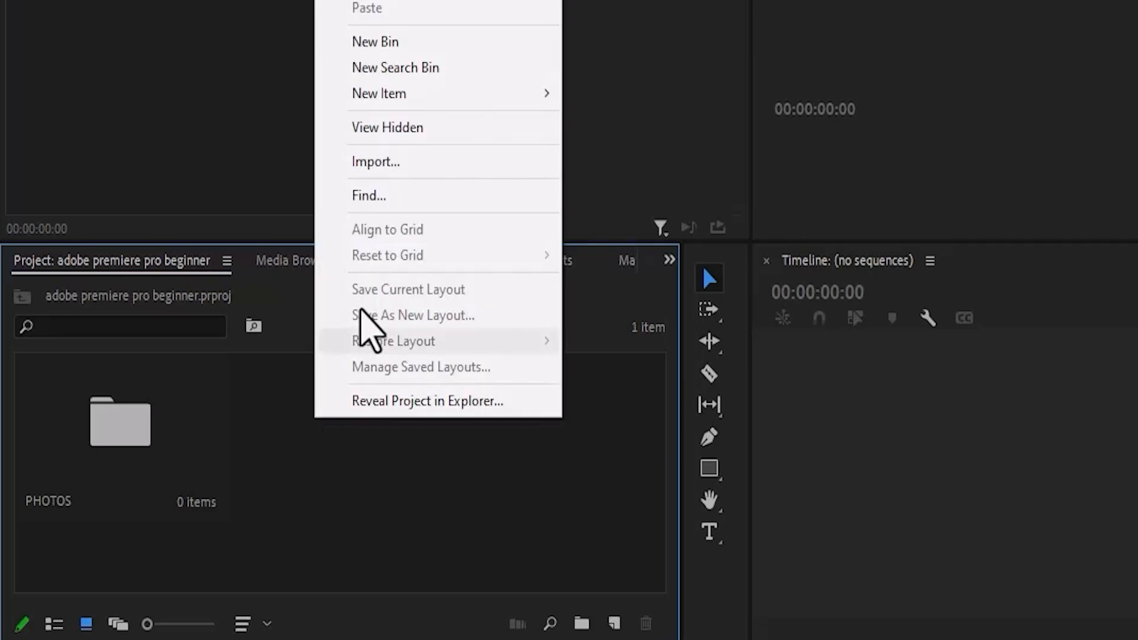
left_click(430, 42)
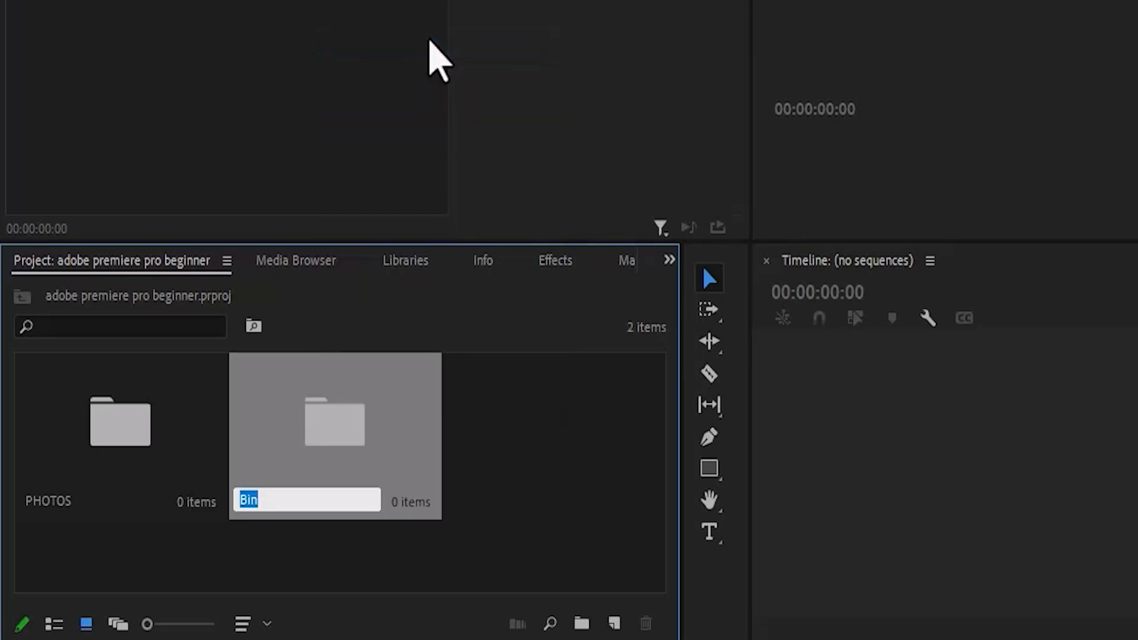
type("MUSIC")
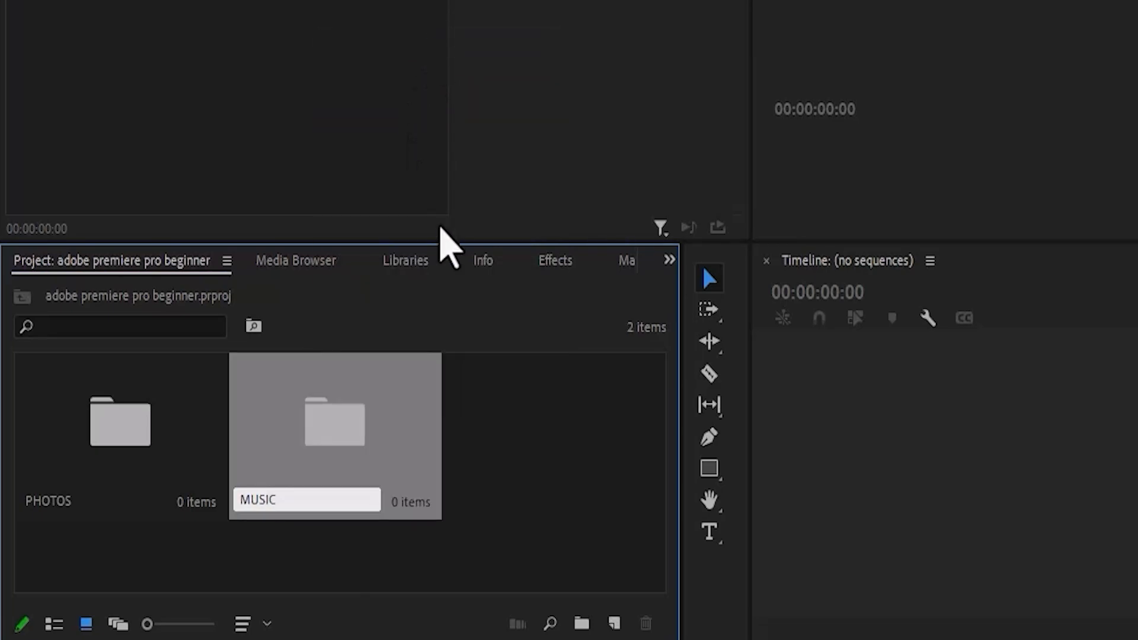
Step: Create a third bin in the project and name it VIDEOS
left_click(503, 418)
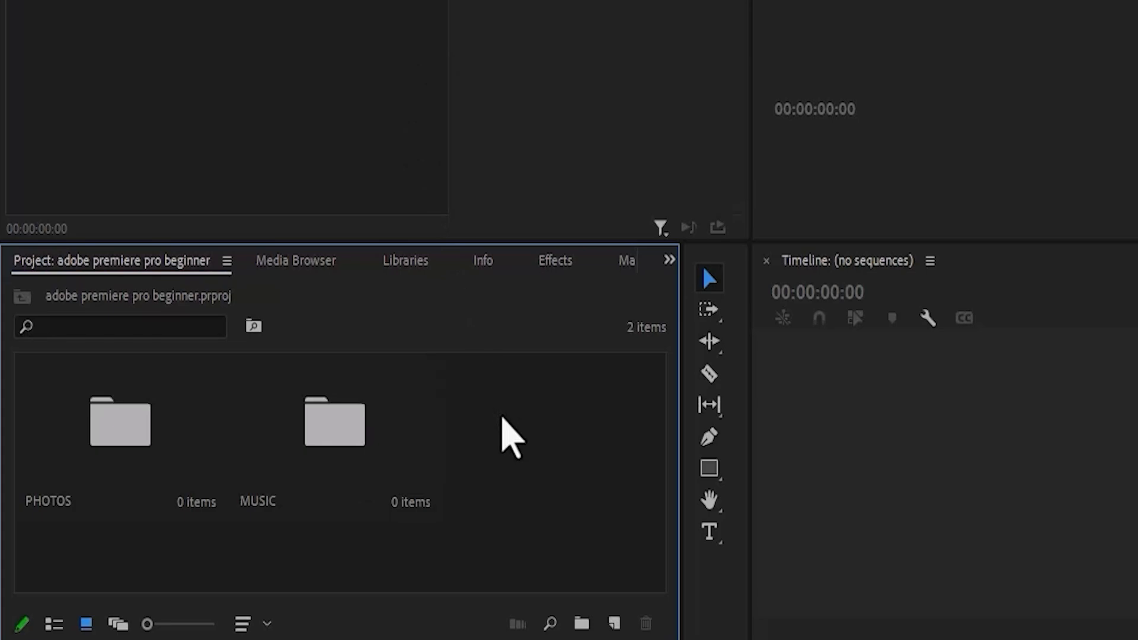
right_click(503, 418)
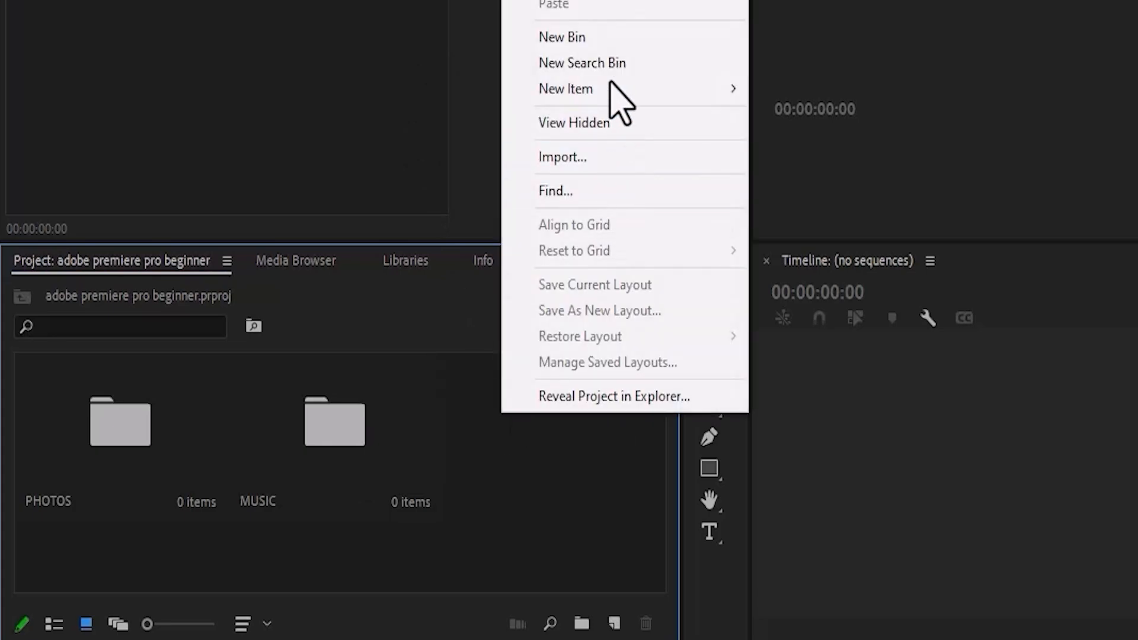
left_click(612, 35)
type("VIDEOS")
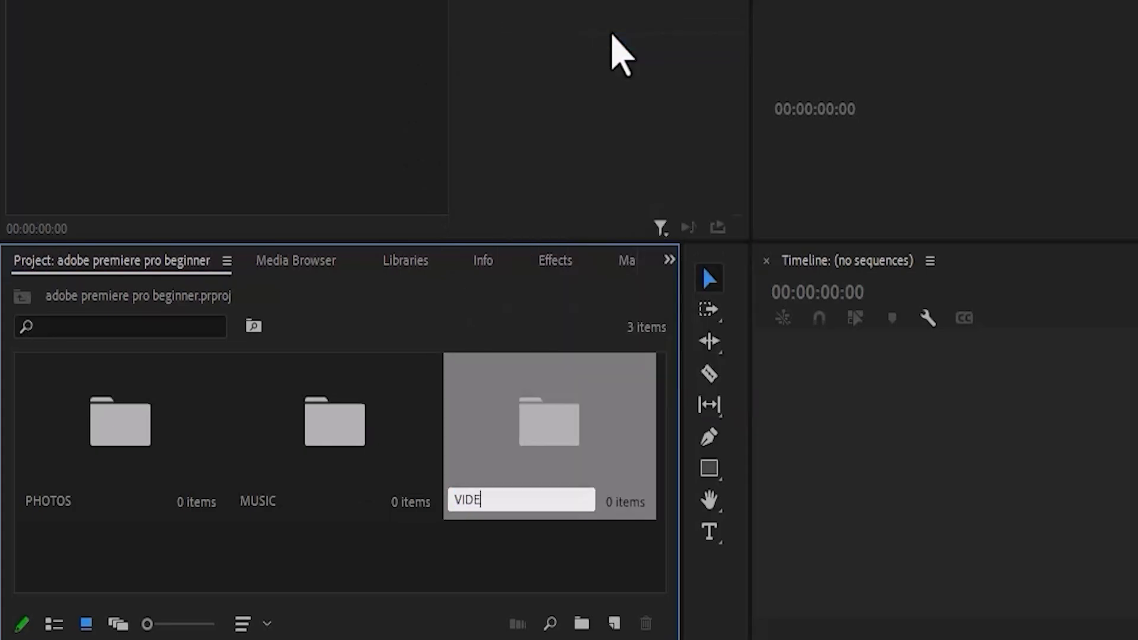
left_click(371, 556)
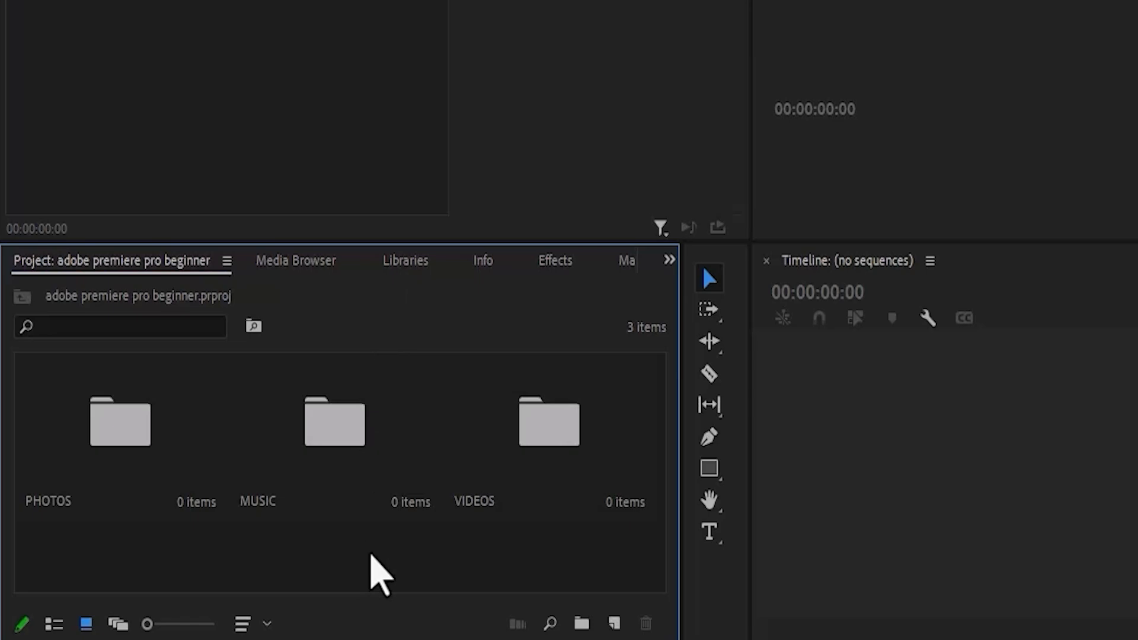
Step: Start a media import into the PHOTOS bin and browse to the Saved Pictures folder inside Pictures
left_click(120, 431)
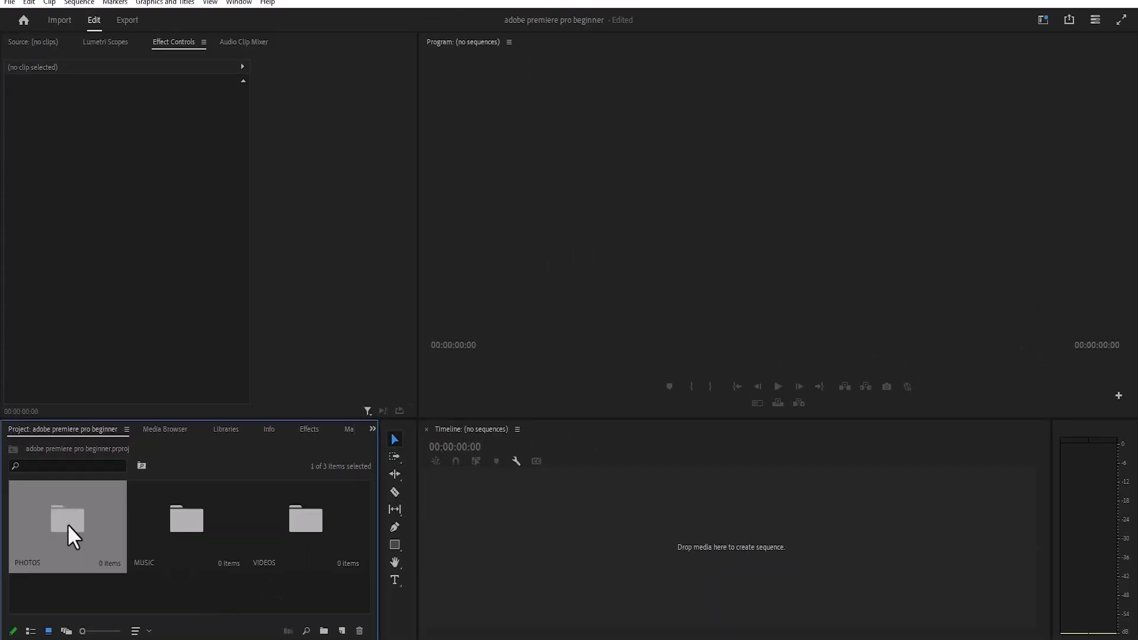
right_click(67, 524)
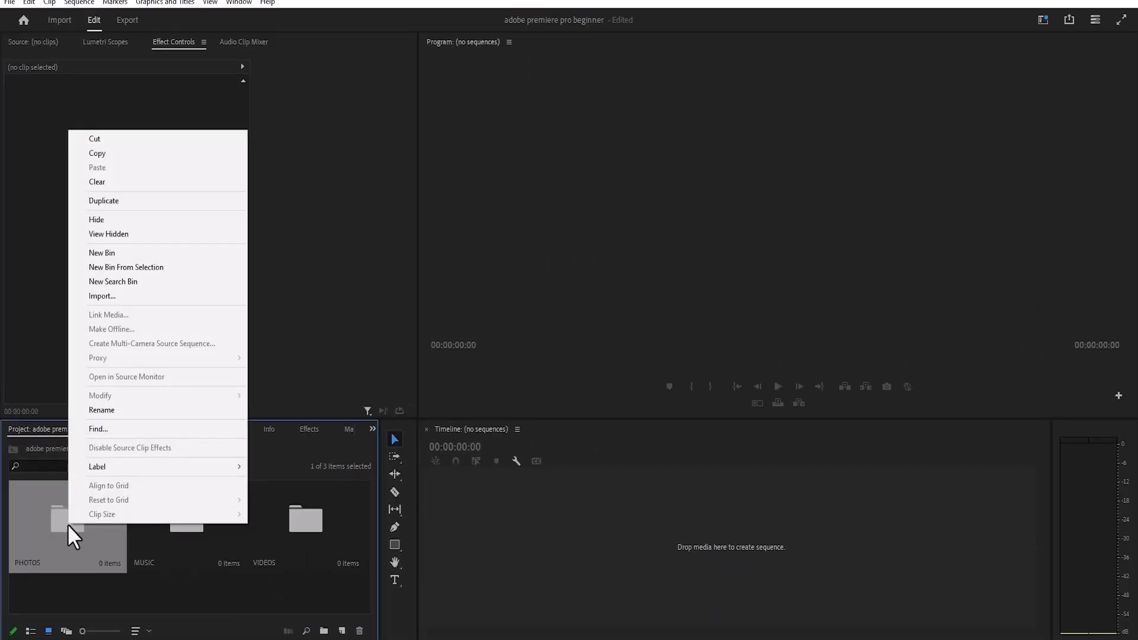
left_click(141, 297)
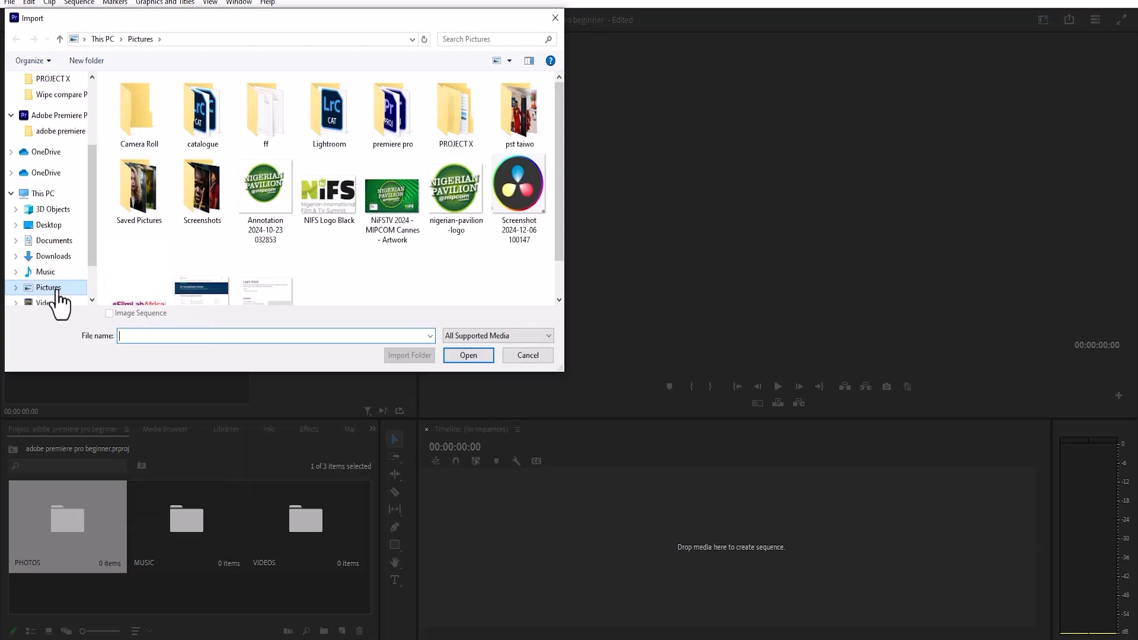
double_click(131, 204)
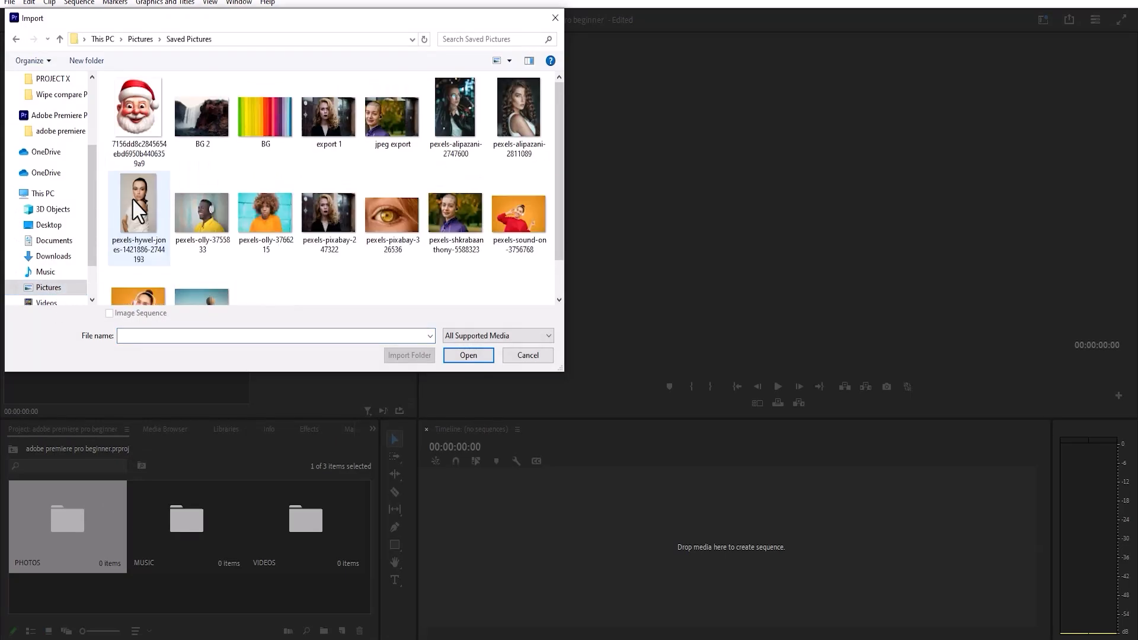
left_click(203, 188, "ctrl")
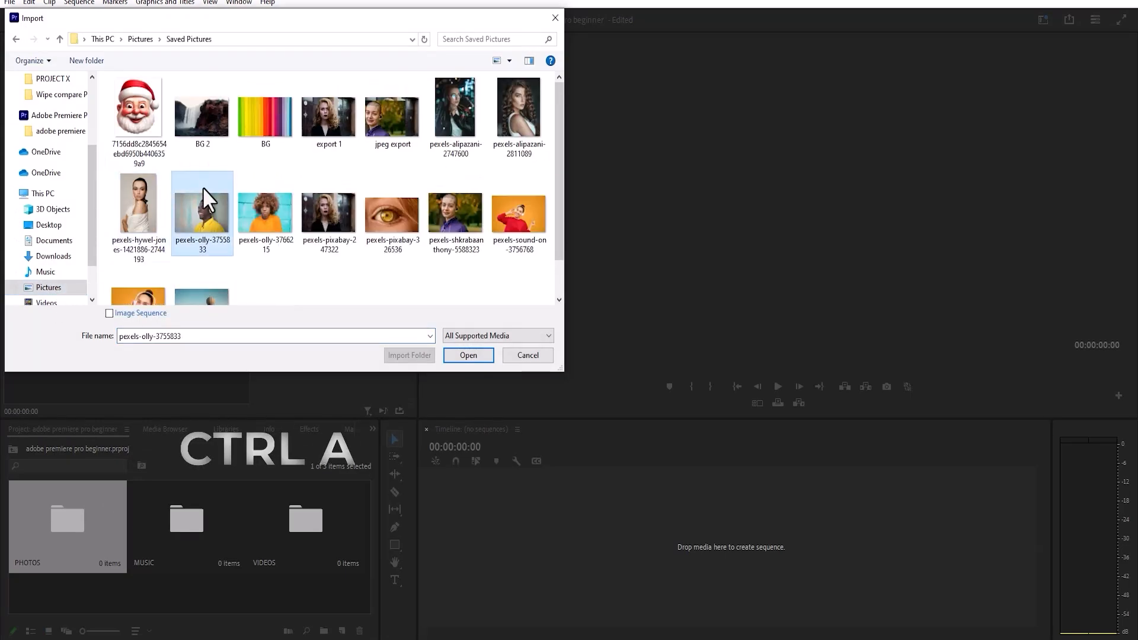
key("ctrl+a")
left_click(203, 187)
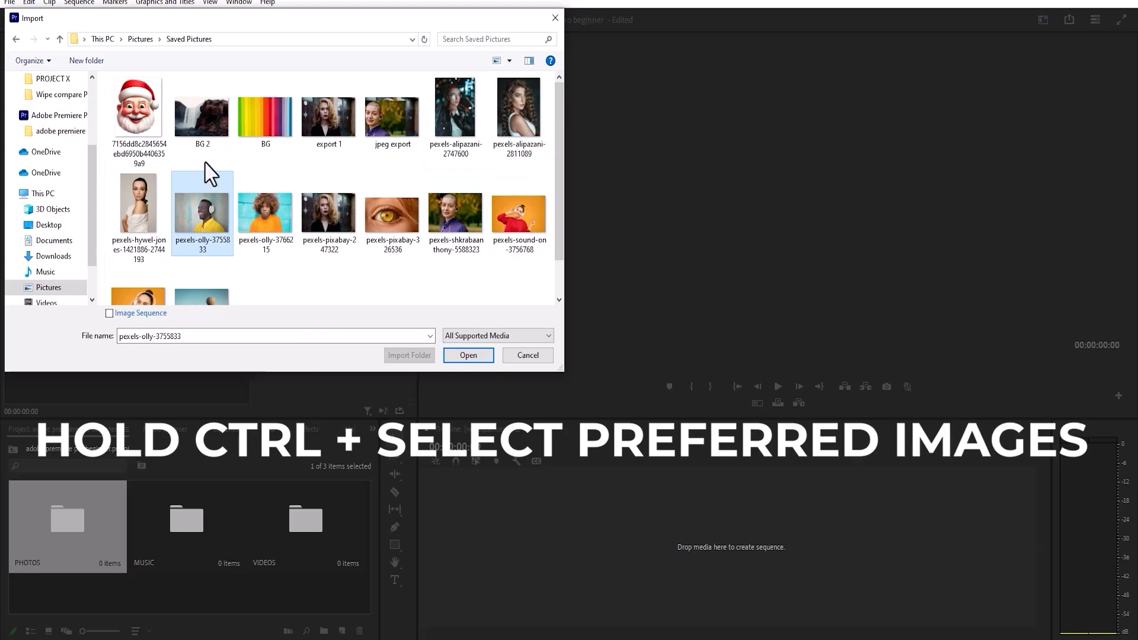
Step: Import BG 2, BG, export 1, jpeg export, both pexels-alipazani images and pexels-pixabay-247322 together into the PHOTOS bin
left_click(202, 119)
left_click(264, 127, "ctrl")
left_click(328, 131, "ctrl")
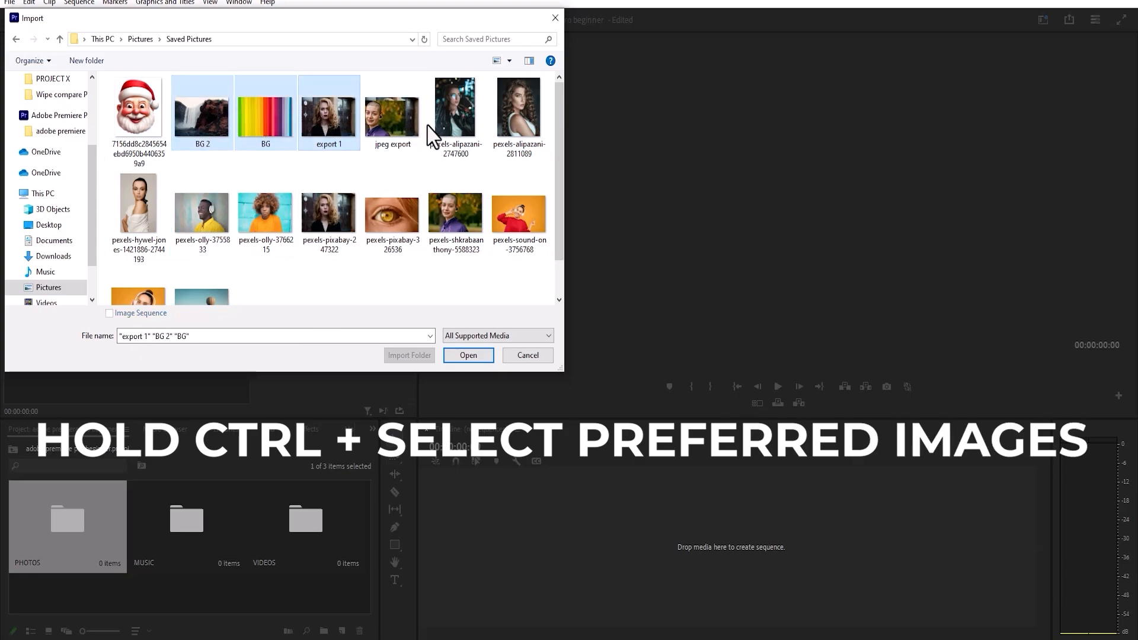
left_click(460, 125, "ctrl")
left_click(382, 121, "ctrl")
left_click(518, 134, "ctrl")
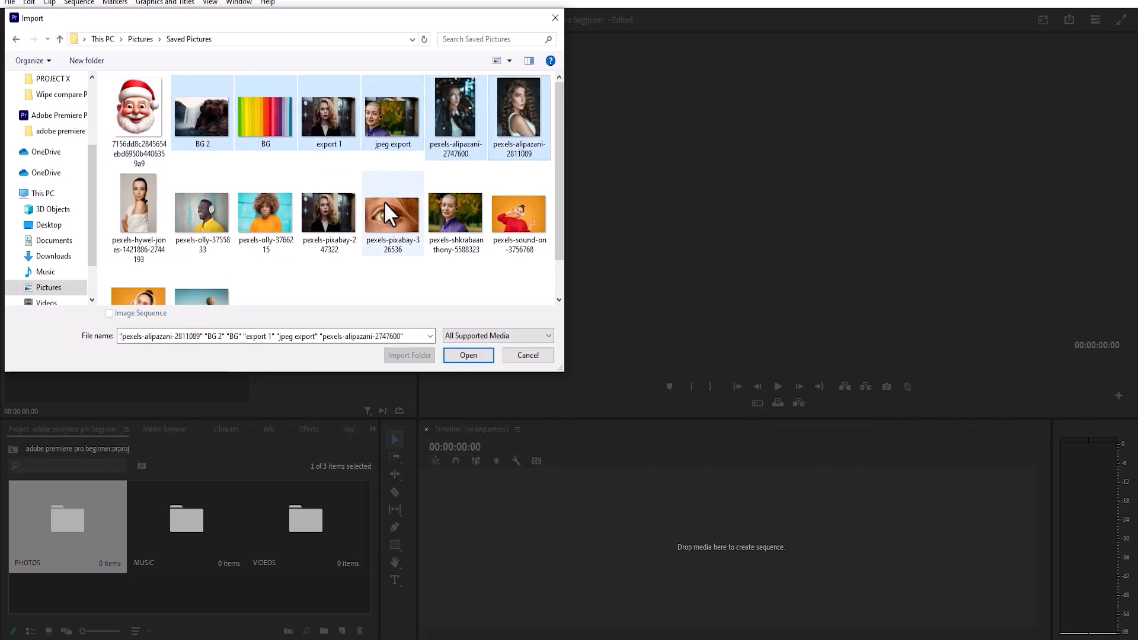
left_click(335, 232, "ctrl")
left_click(468, 355)
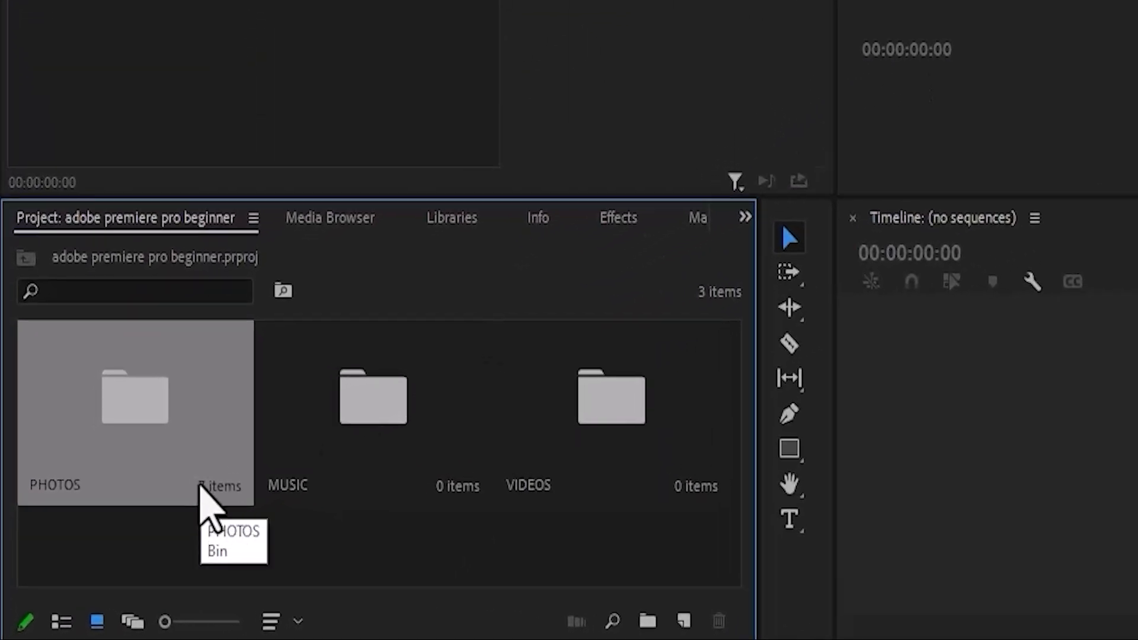
Step: Open the PHOTOS bin, examine its images in icon and list view, and return to the project's root level
double_click(165, 470)
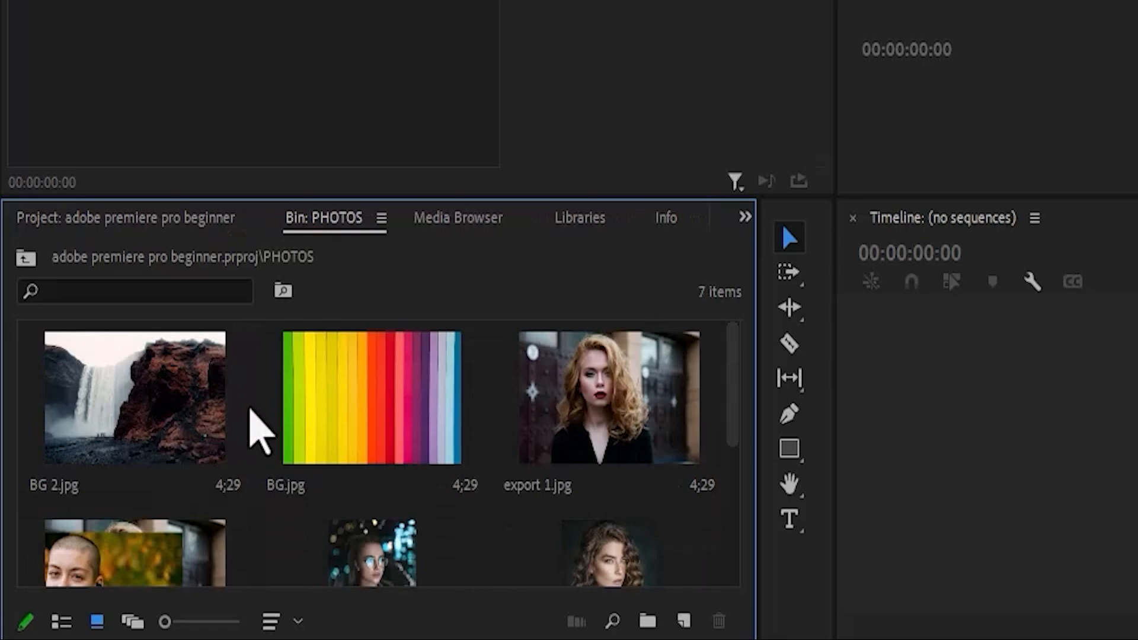
left_click(65, 622)
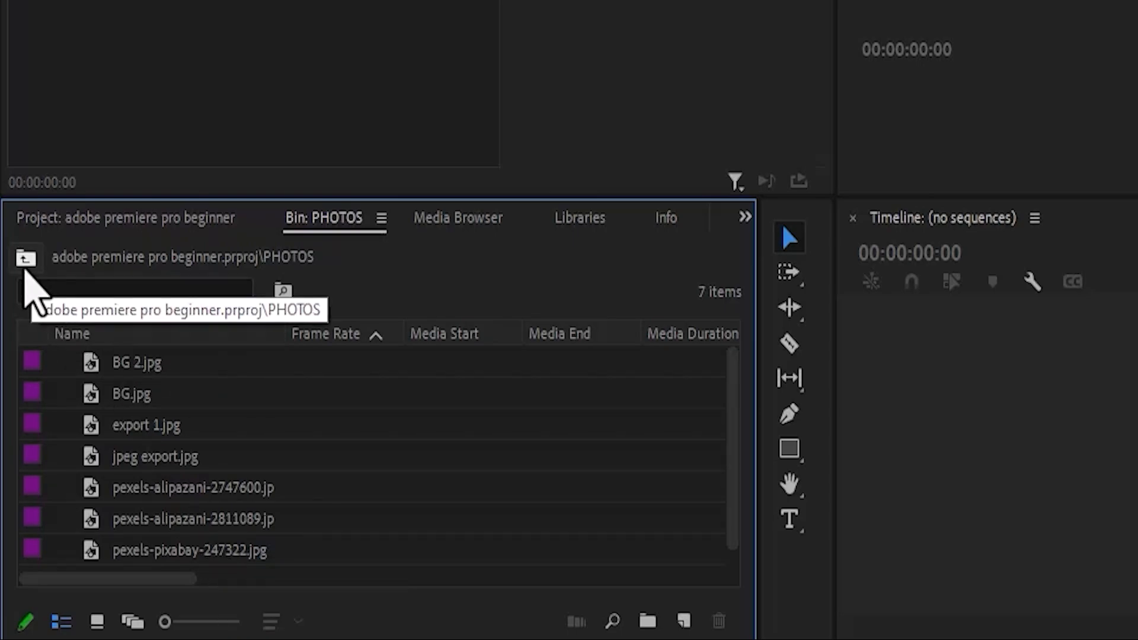
left_click(26, 259)
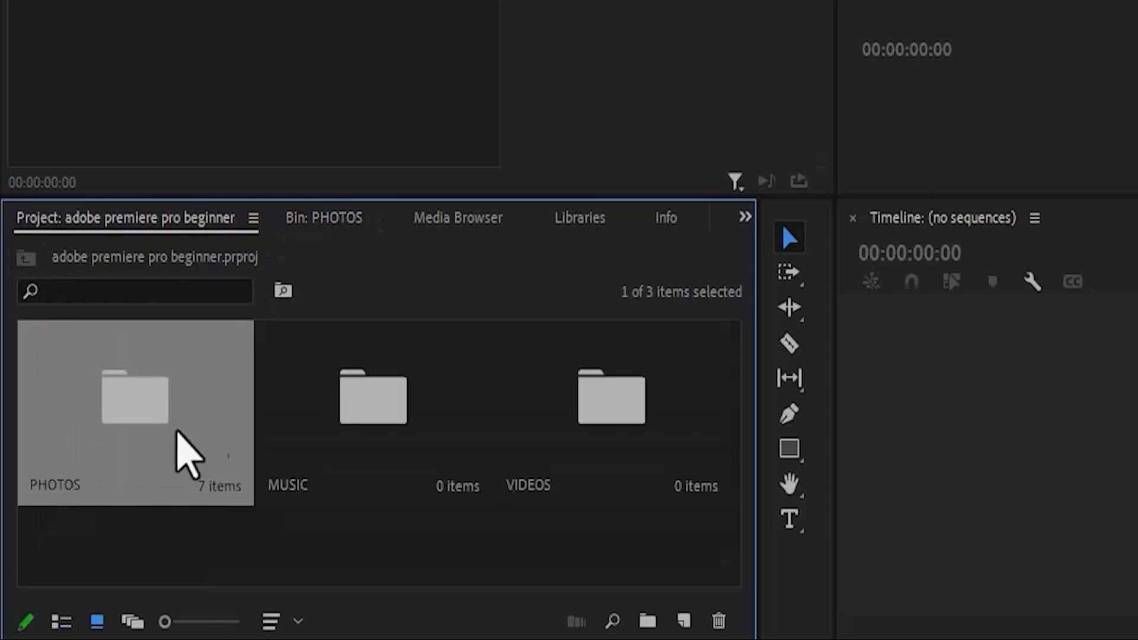
Step: Import the first ten audio files of the Music folder into the MUSIC bin and check the bin's contents
left_click(354, 422)
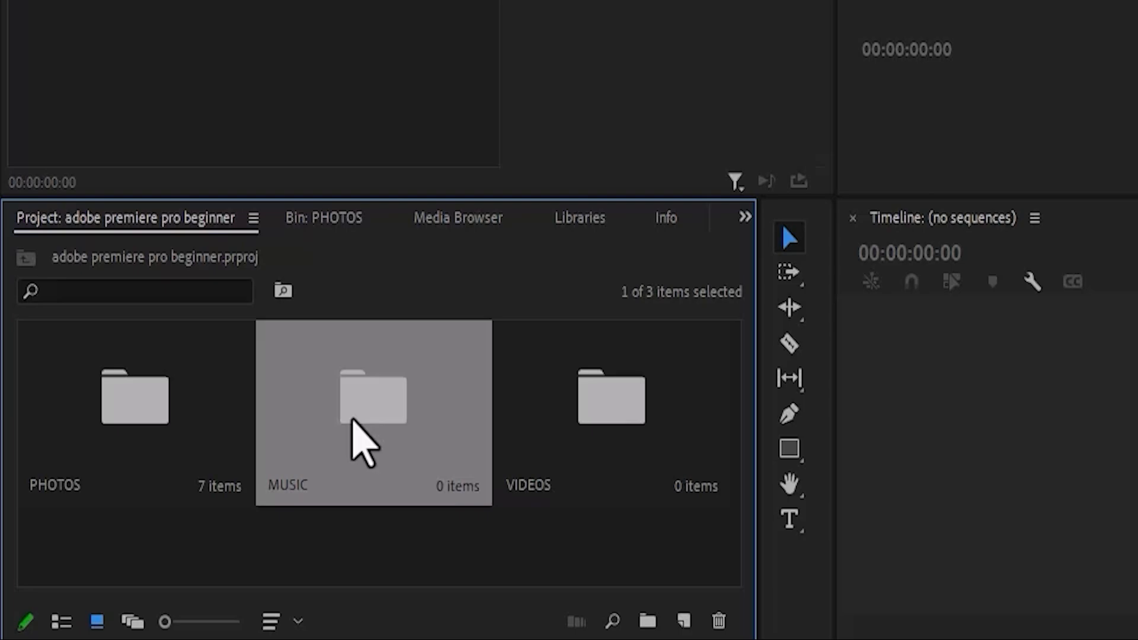
right_click(354, 421)
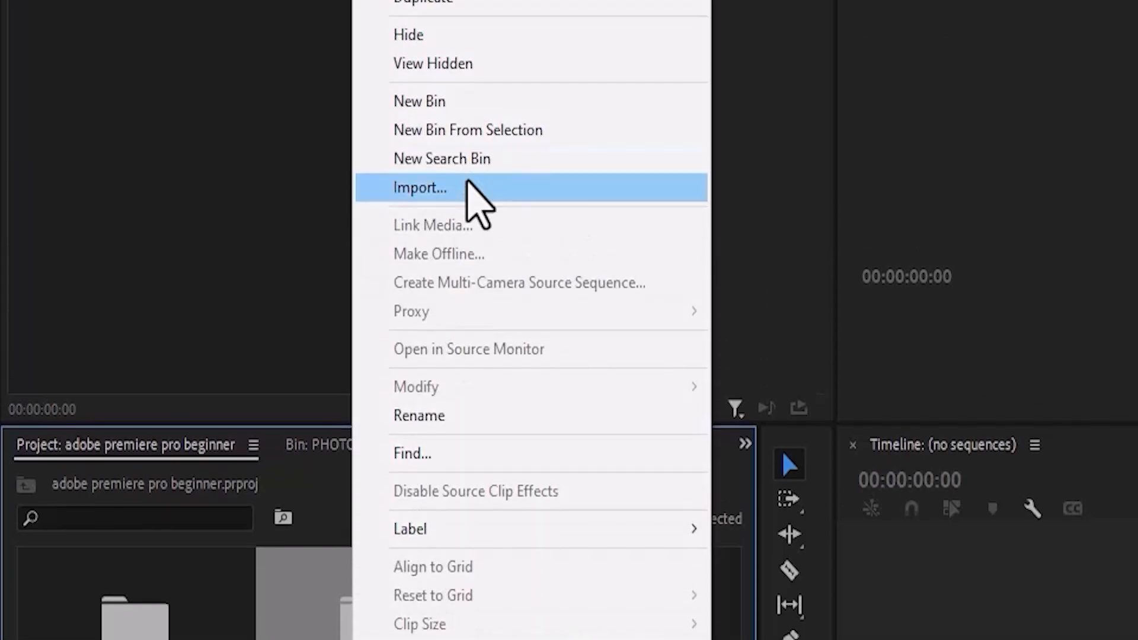
left_click(466, 186)
left_click(46, 272)
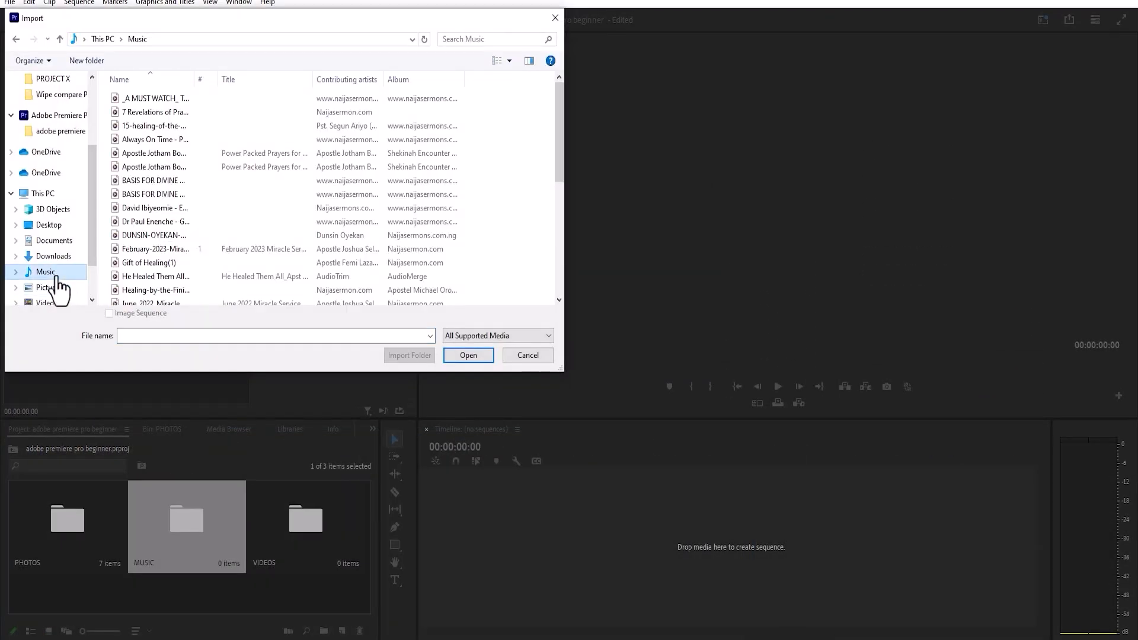
left_click(166, 104)
key("shift+Down")
key("shift+Down")
key("shift+Down")
key("shift+Down")
key("shift+Down")
key("shift+Down")
key("shift+Down")
key("shift+Down")
key("shift+Down")
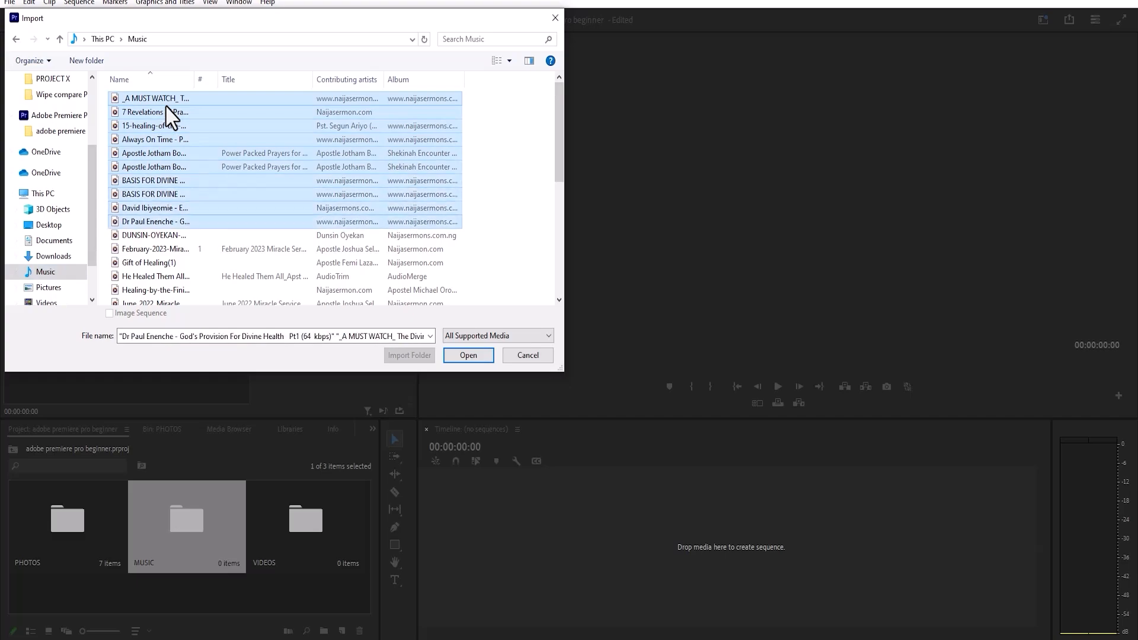
left_click(466, 351)
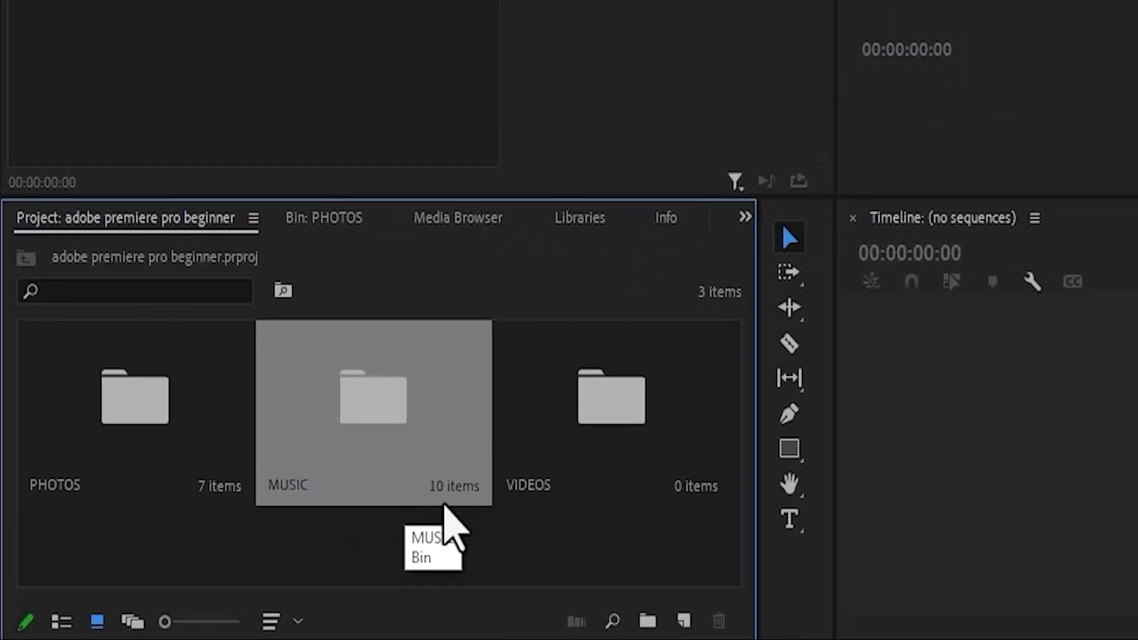
double_click(395, 450)
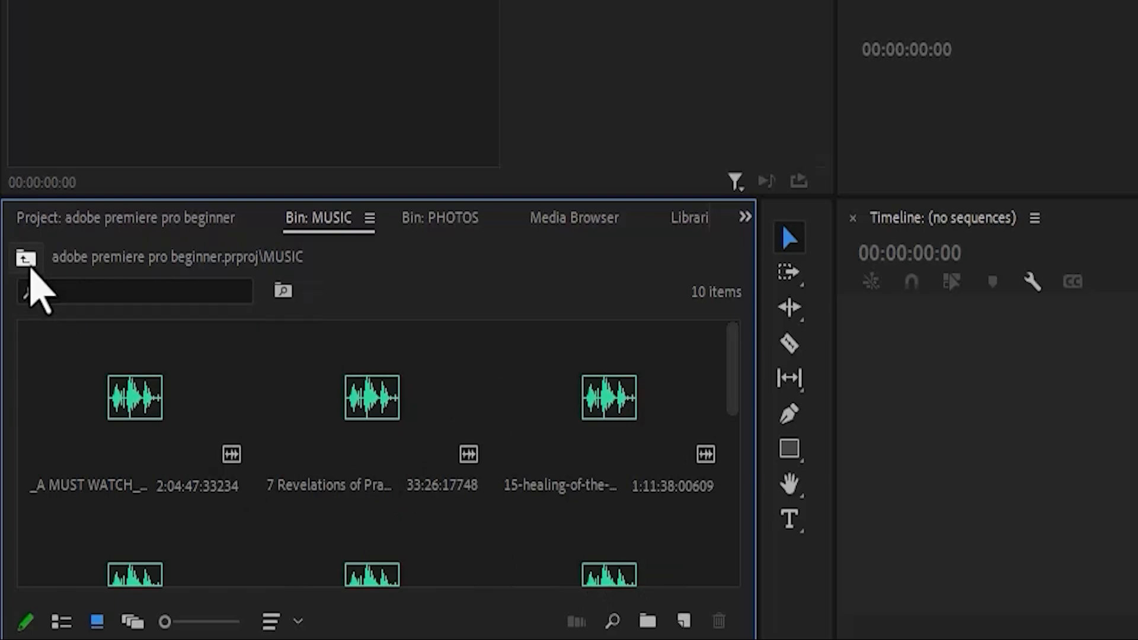
left_click(27, 261)
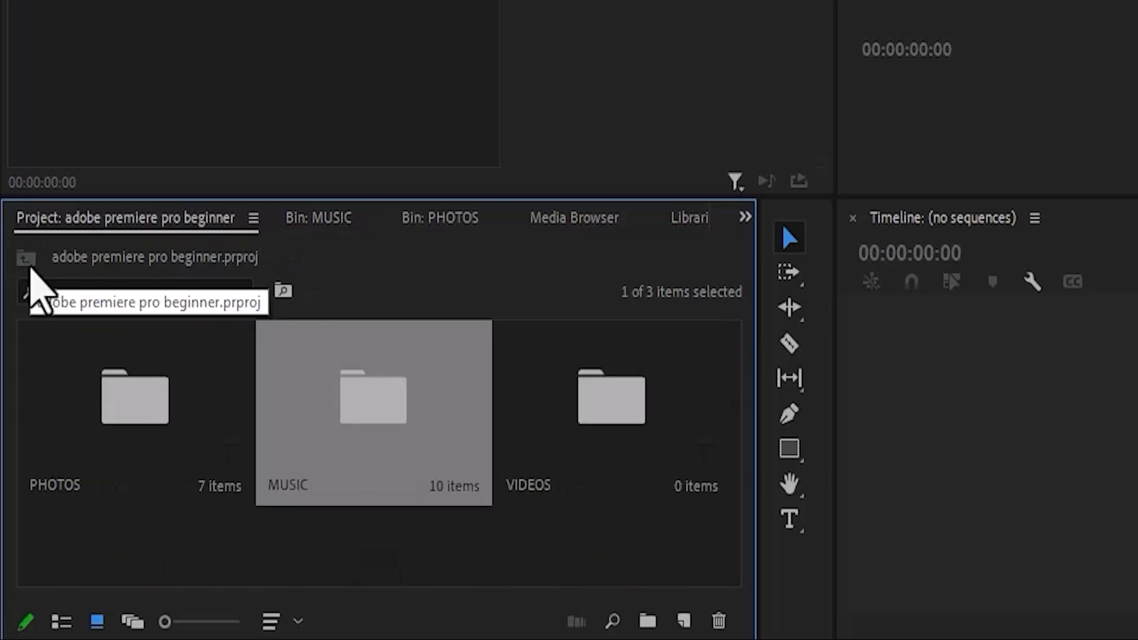
Step: Start a media import into the VIDEOS bin and browse to the stock videos folder inside Videos
left_click(564, 411)
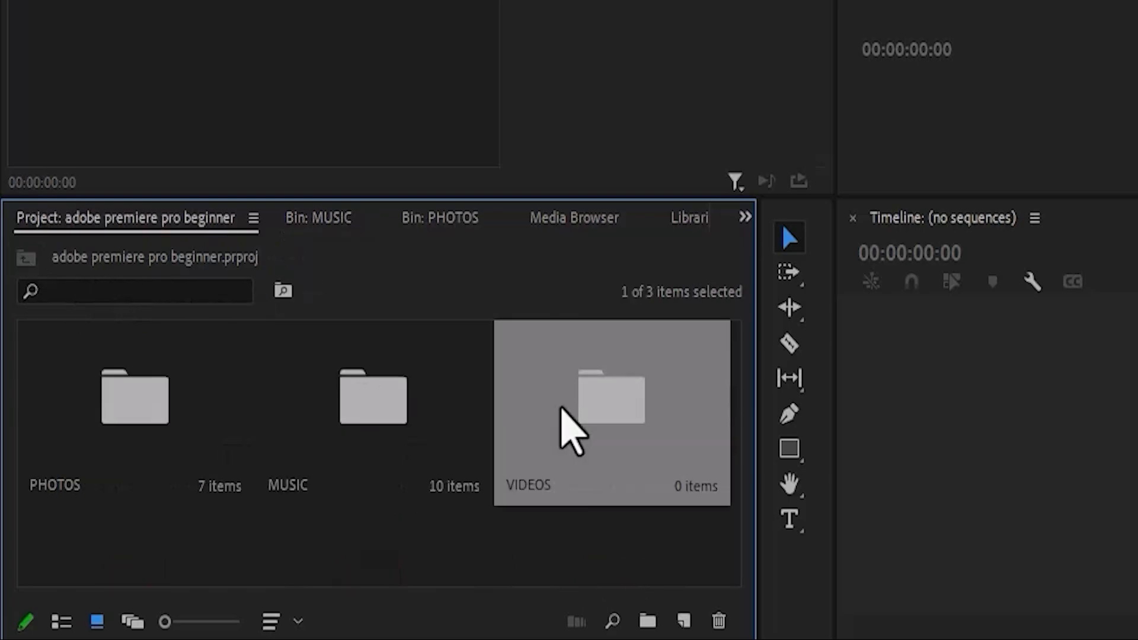
right_click(563, 412)
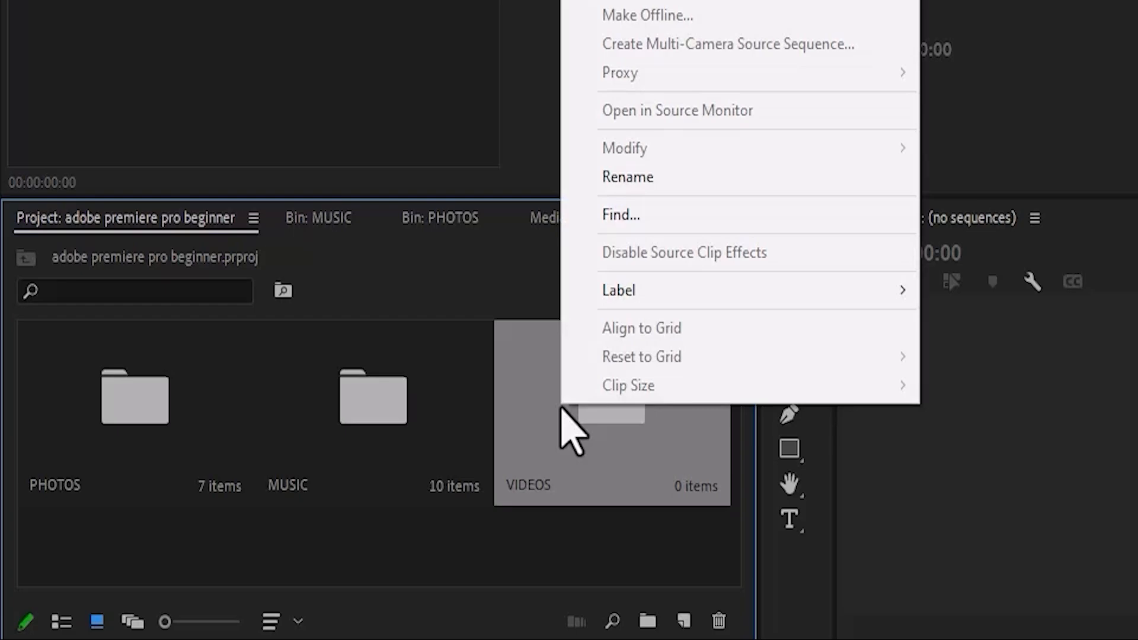
left_click(616, 1)
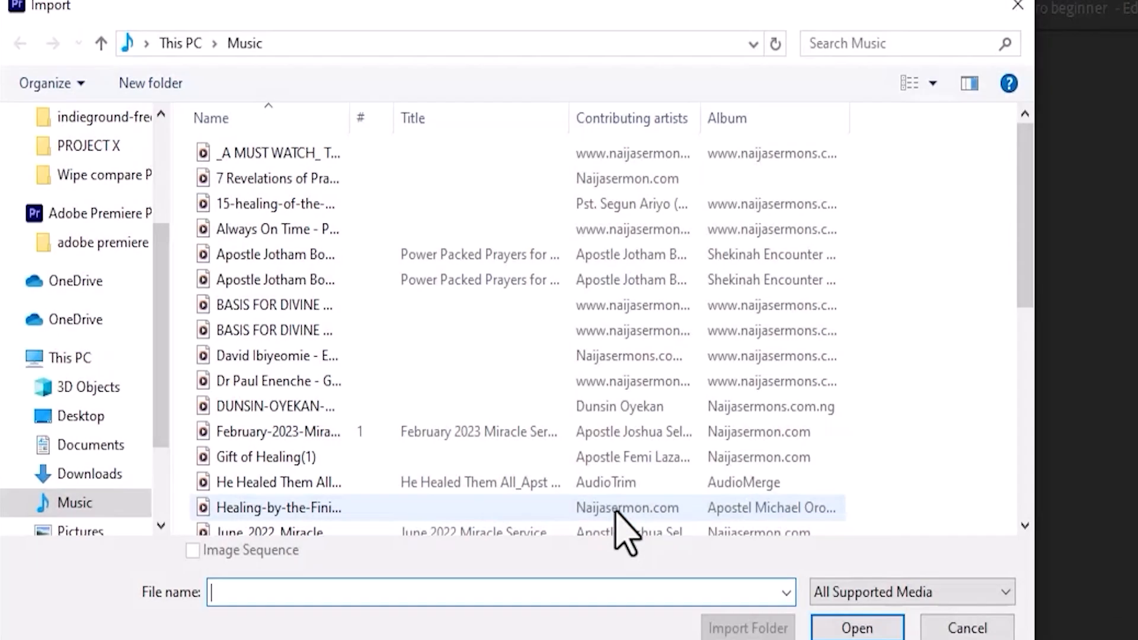
scroll(127, 492, "down", 2)
left_click(83, 504)
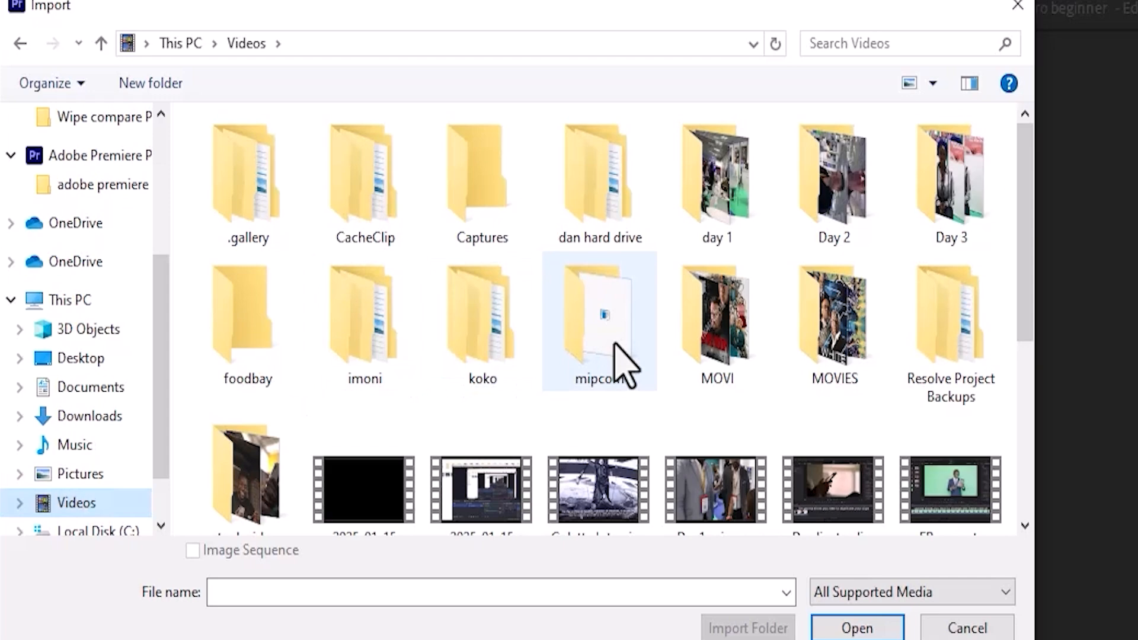
double_click(258, 483)
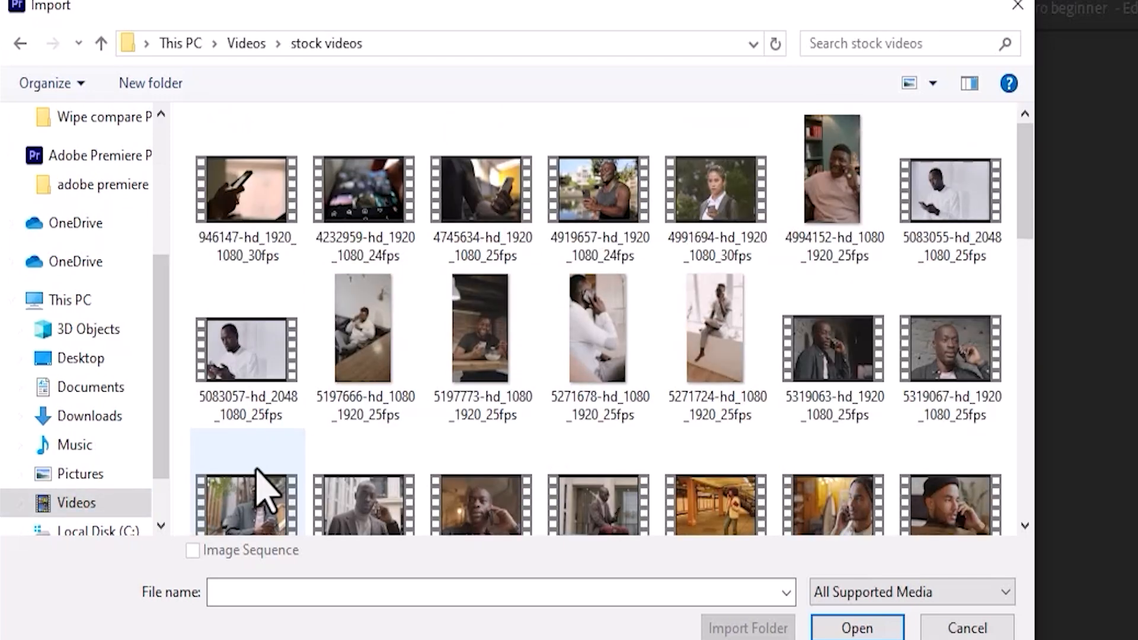
Step: Import the clips starting with 4745634, 5527272, 5319067, 5271678, 5321140 and 5319073 together into the VIDEOS bin
left_click(515, 202)
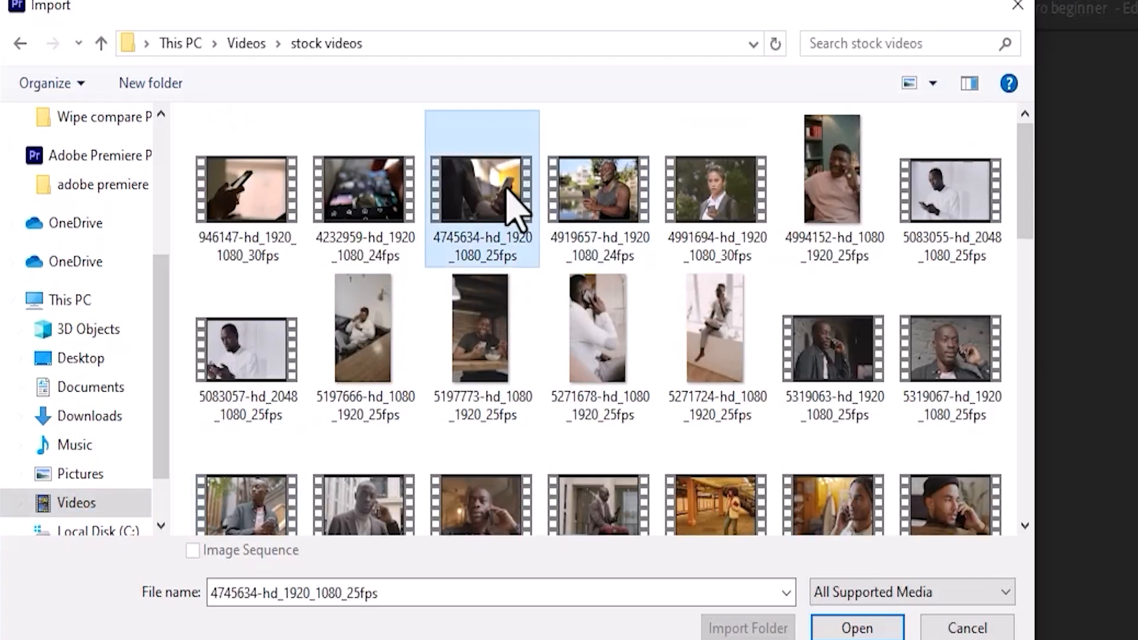
left_click(832, 509, "ctrl")
left_click(962, 347, "ctrl")
left_click(563, 299, "ctrl")
left_click(344, 469, "ctrl")
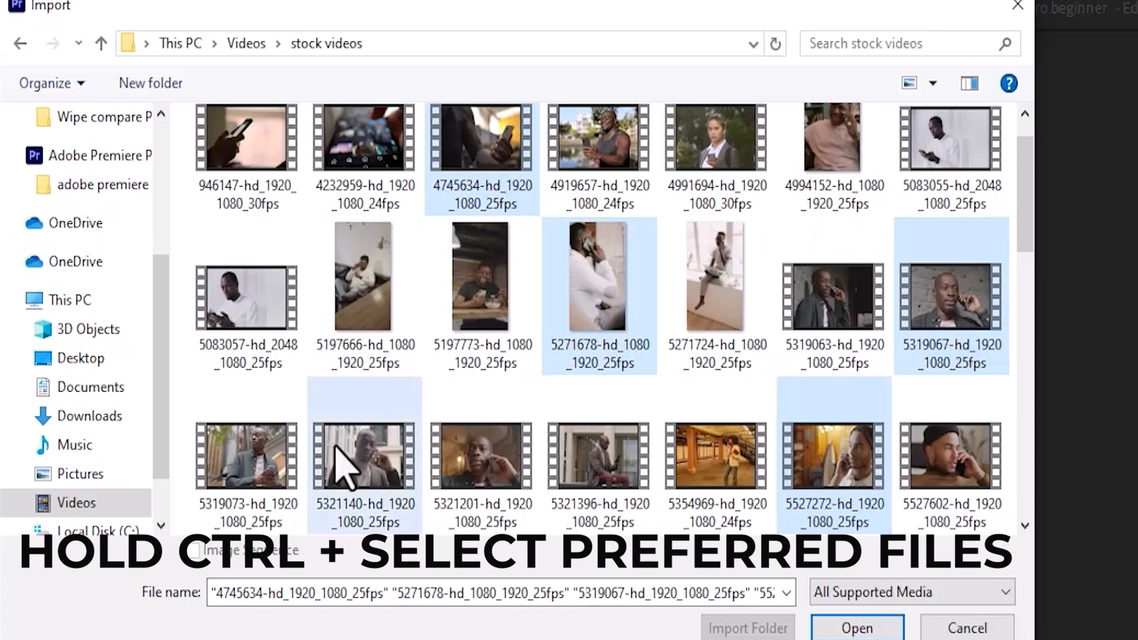
left_click(274, 468, "ctrl")
left_click(858, 626)
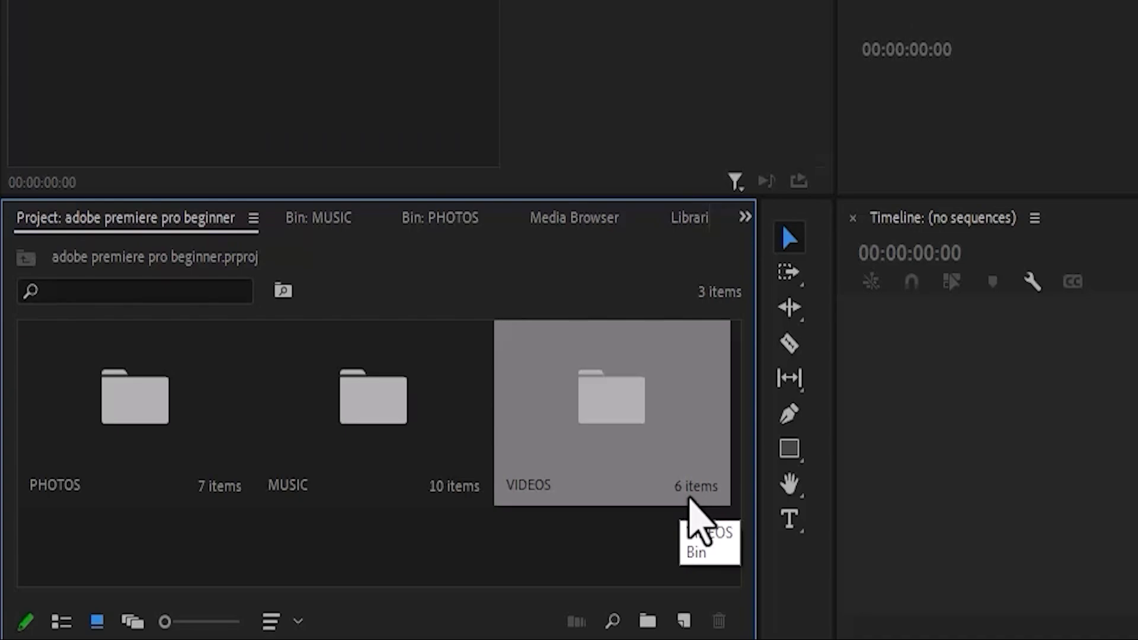
Step: Show the project in list view and expand and collapse the PHOTOS, MUSIC and VIDEOS bins to review their files
left_click(61, 622)
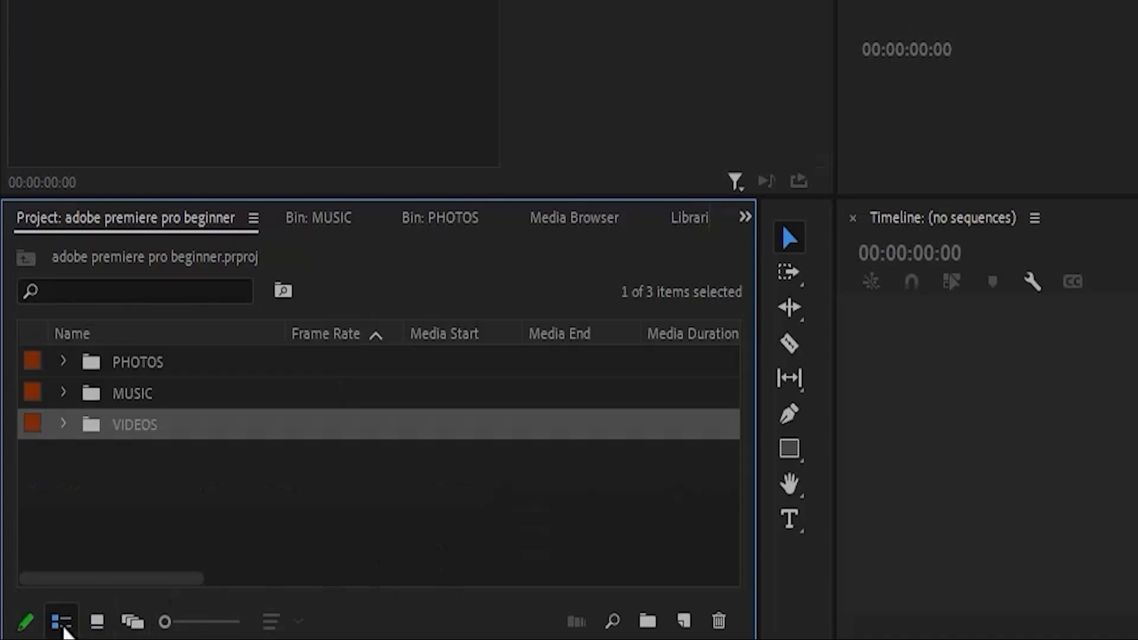
left_click(165, 508)
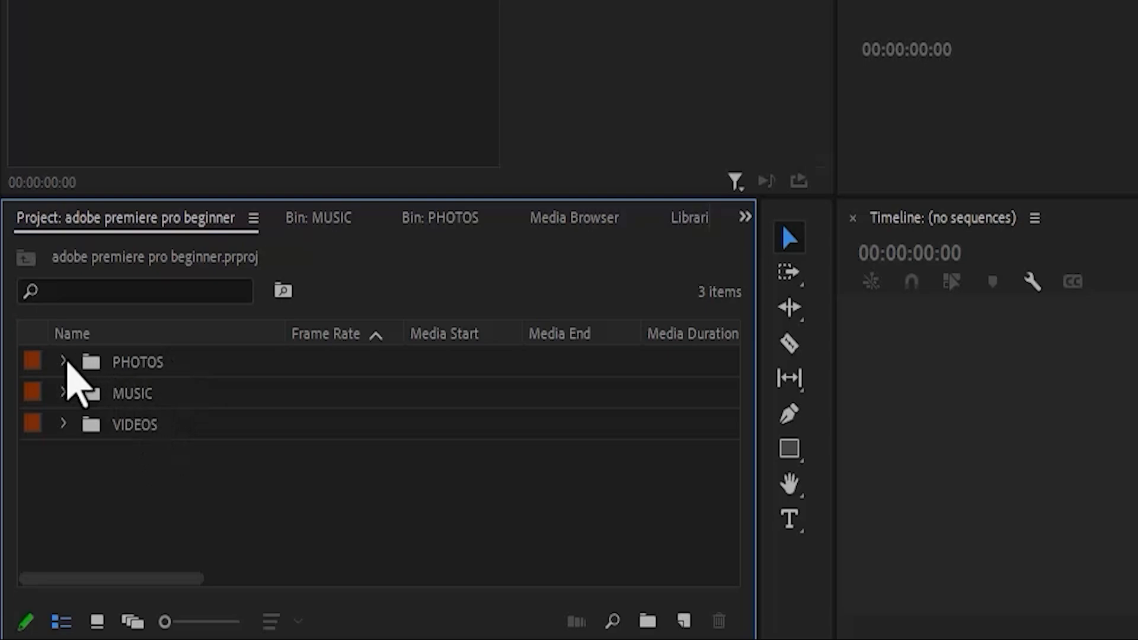
left_click(63, 362)
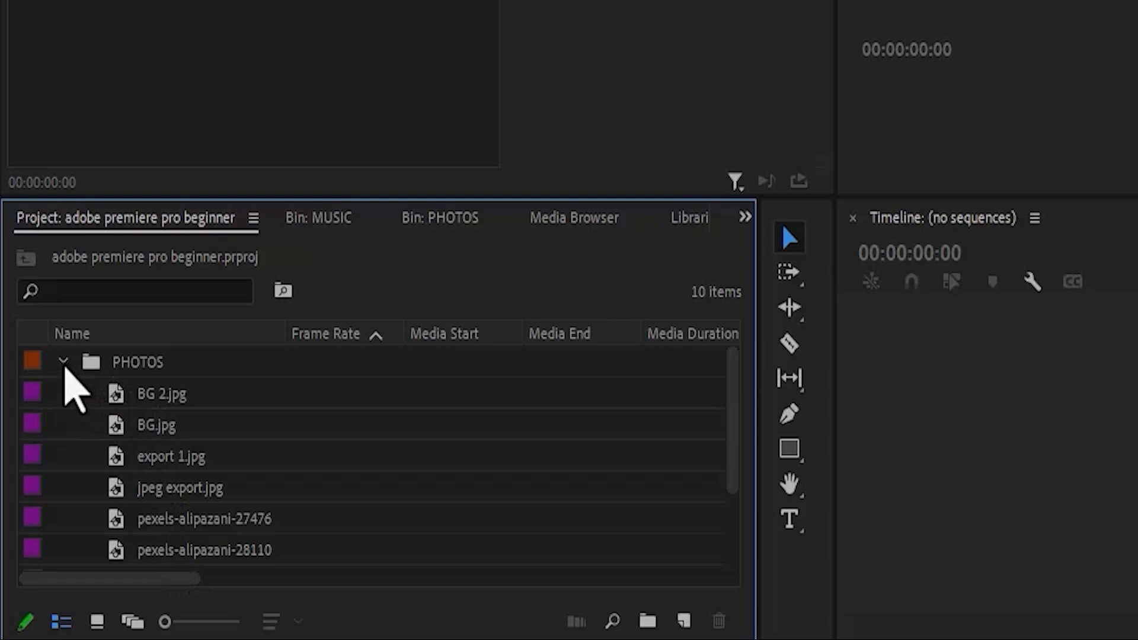
left_click(64, 361)
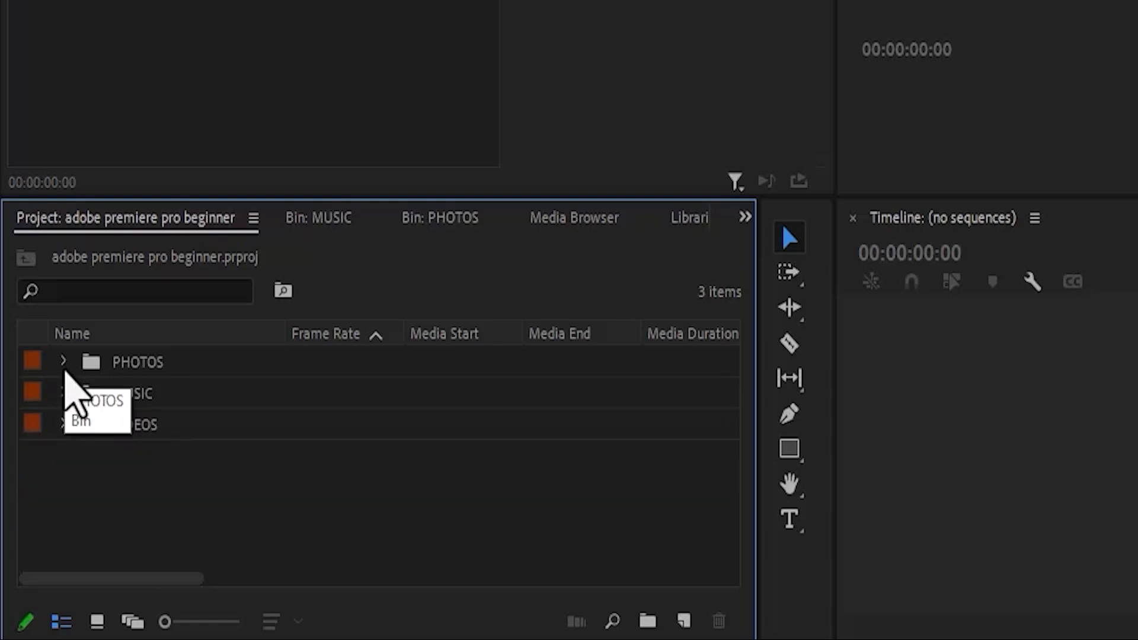
left_click(63, 393)
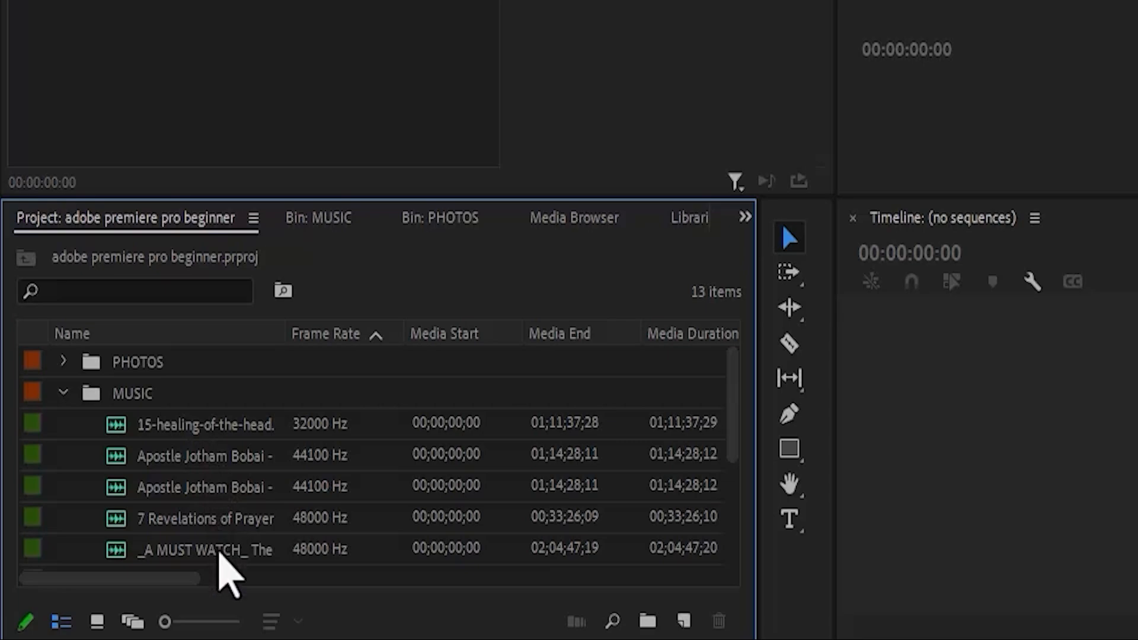
left_click(63, 393)
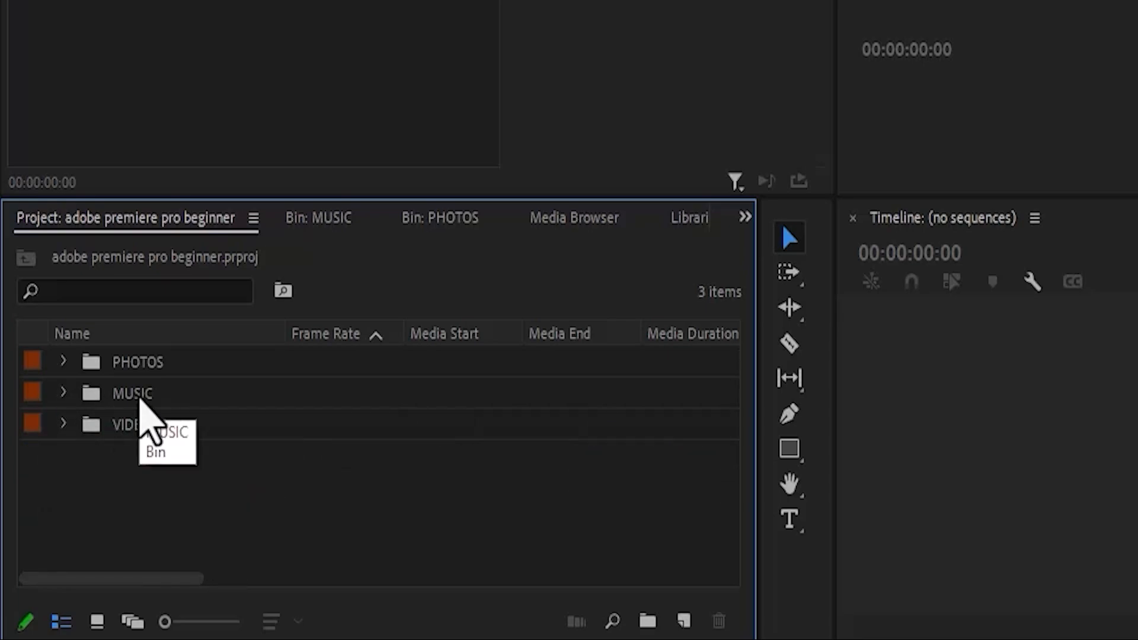
left_click(63, 425)
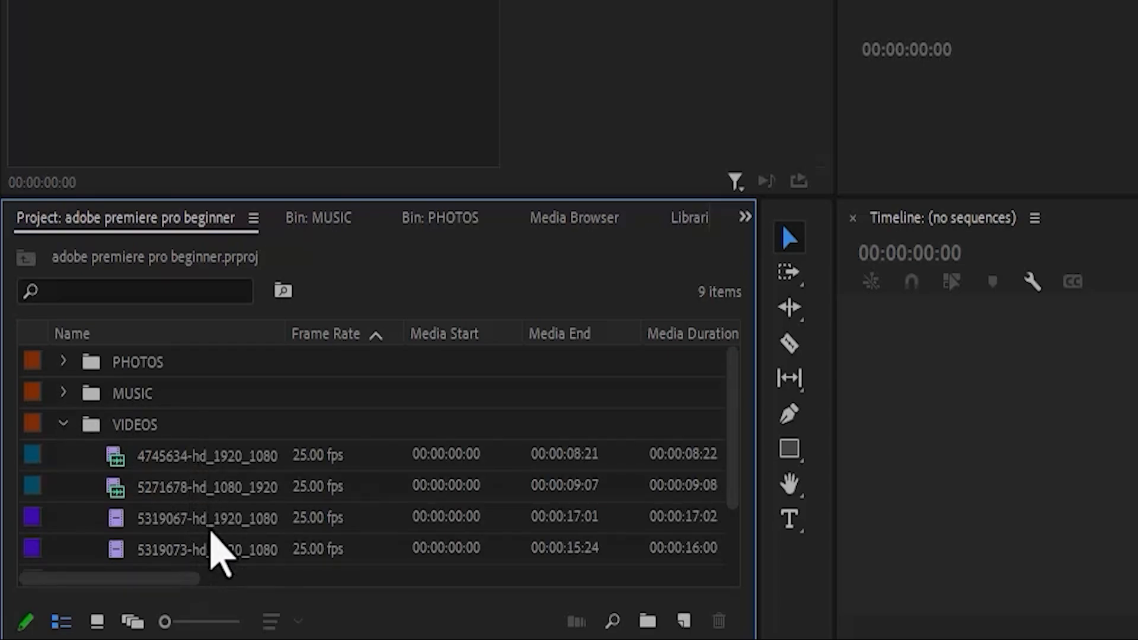
left_click(64, 423)
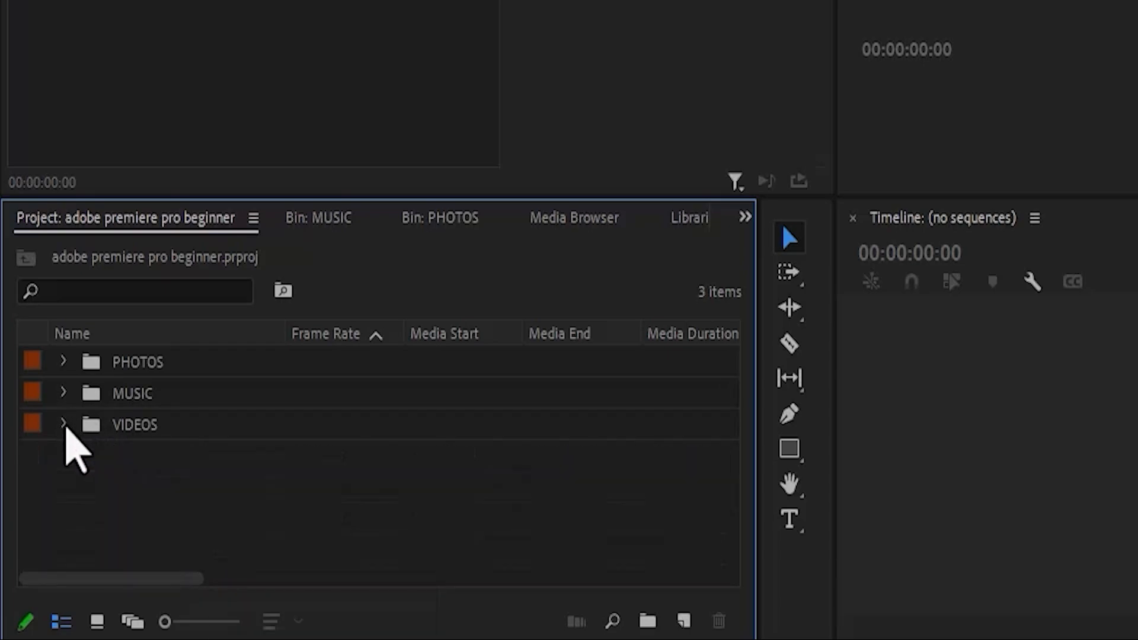